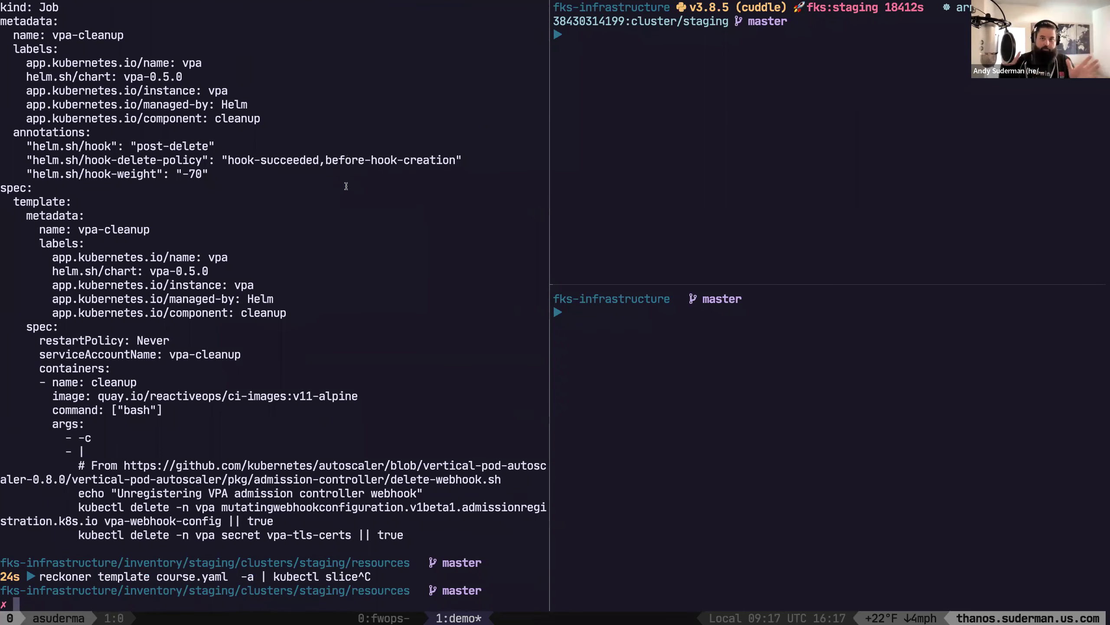
key("Up")
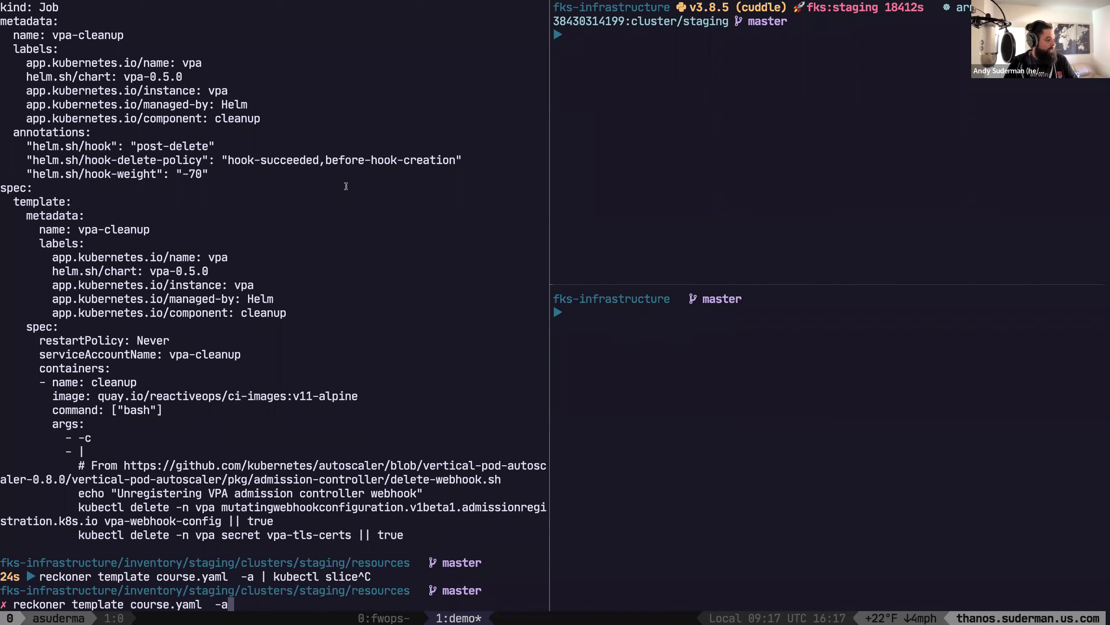
type("-")
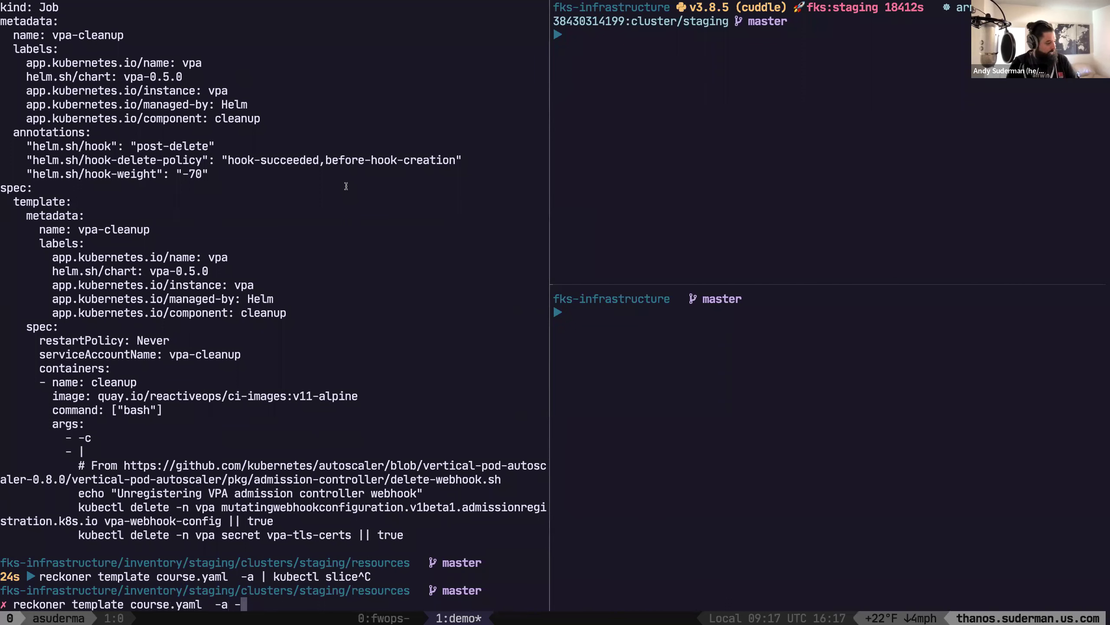
type("-output-dir ")
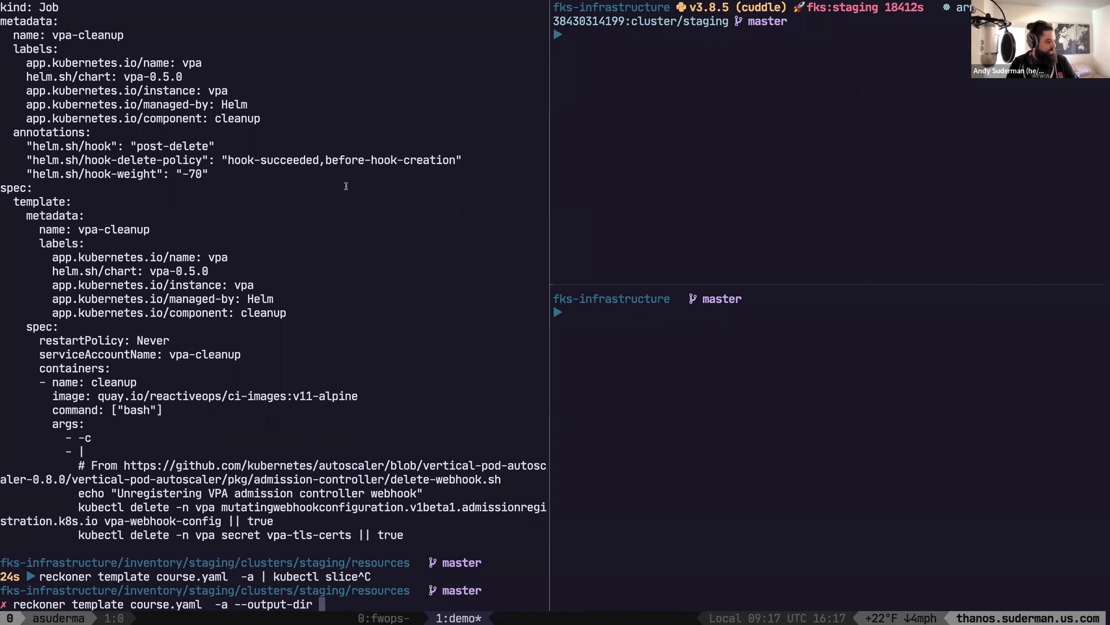
type("manifests/")
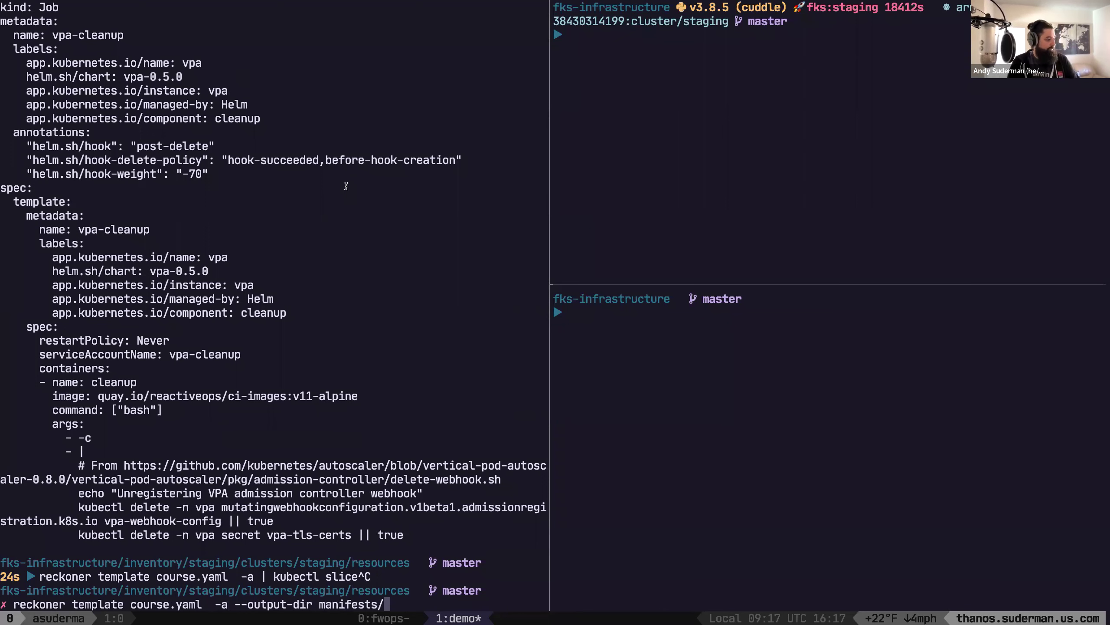
key("ctrl+c")
Print the full file tree of the manifests/ directory, and list its top-level folders with ls.
type("tree mani")
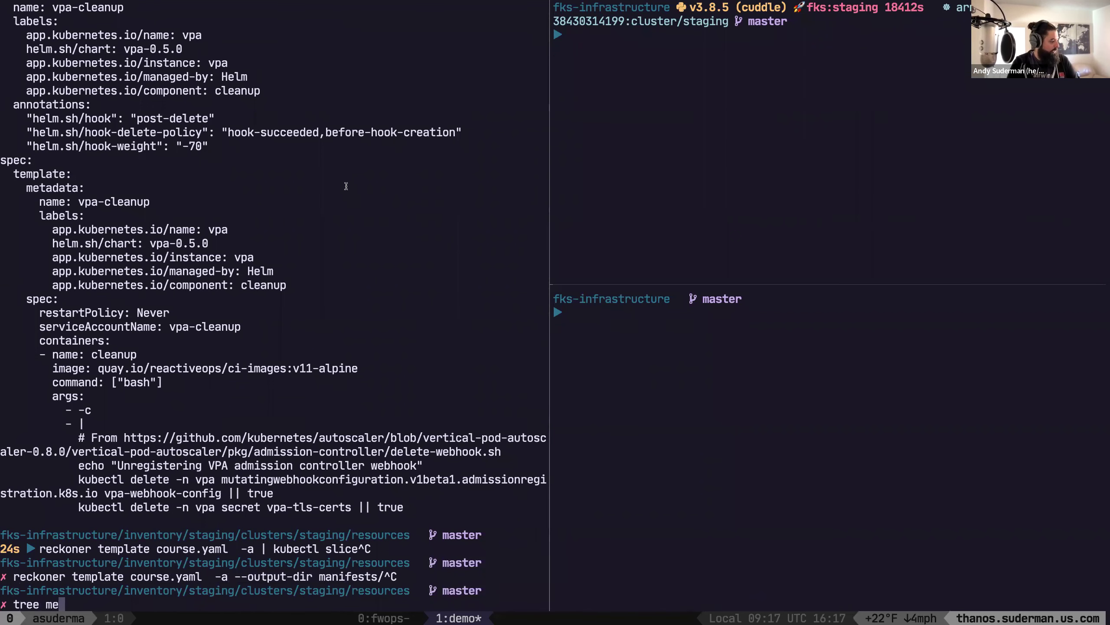
type("fests/")
key("Return")
type("ls manifests/")
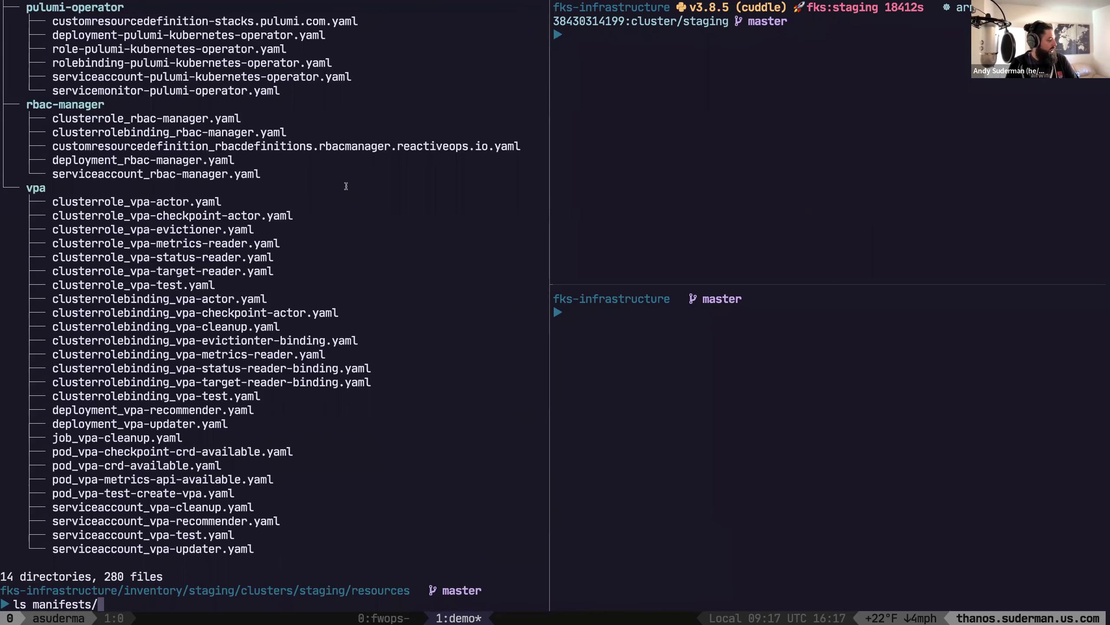
key("Return")
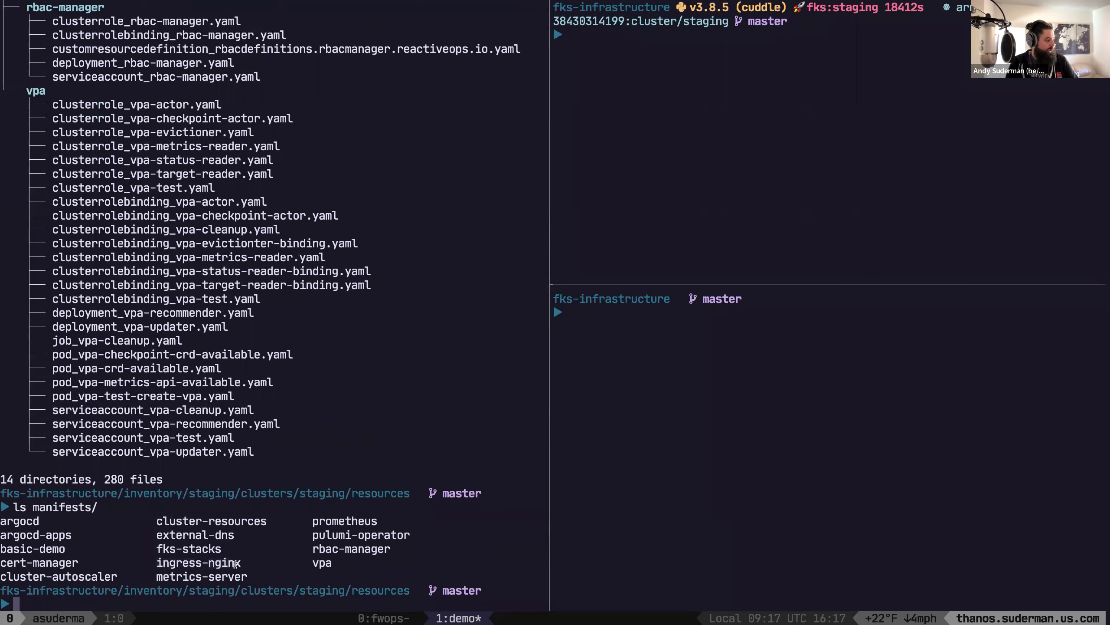
mouse_move(2, 535)
left_mouse_down()
mouse_move(95, 535)
mouse_move(2, 535)
left_mouse_up()
left_click_drag(70, 535, 1, 534)
left_click(65, 535)
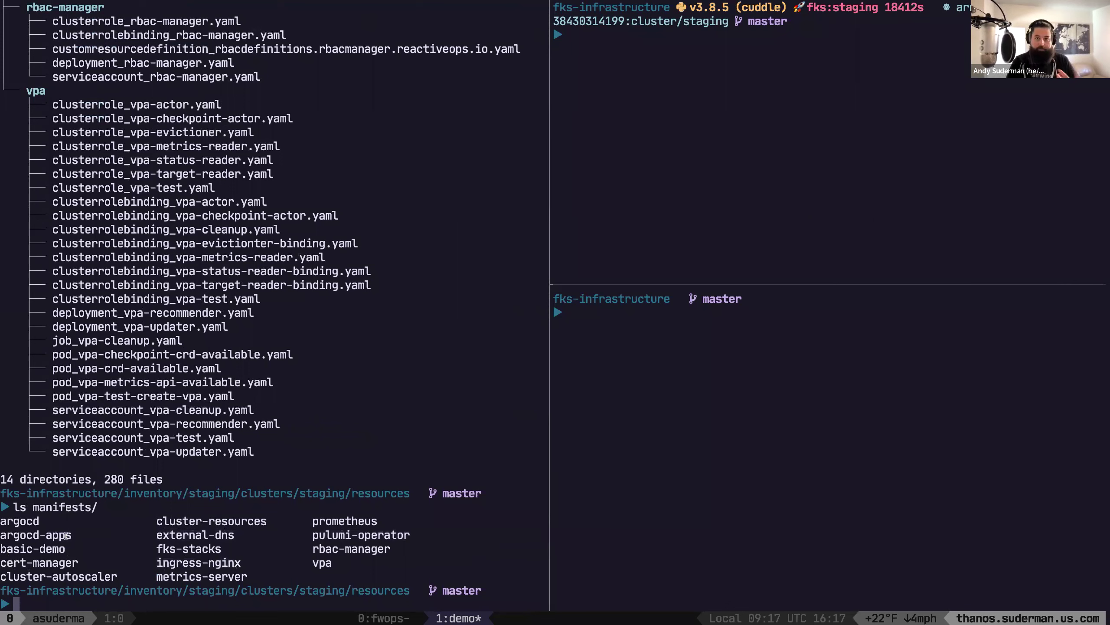
Open manifests/cluster-resources/application-reckoner-apps.yaml in vi to view the Argo CD Application definition.
type("vi ar")
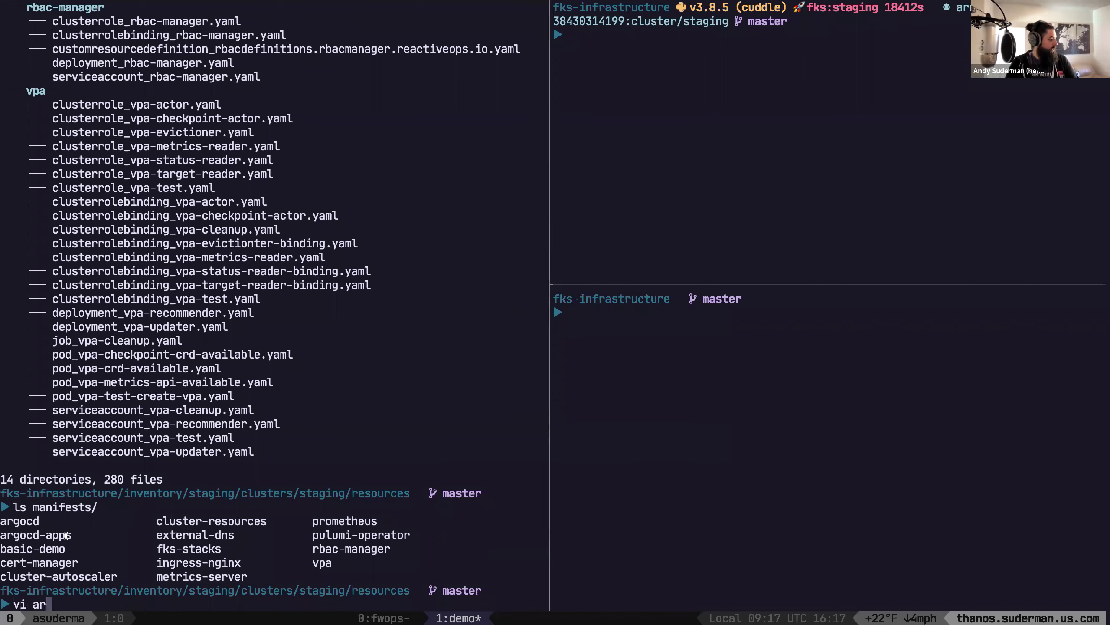
key("BackSpace")
key("BackSpace")
type("manifests/")
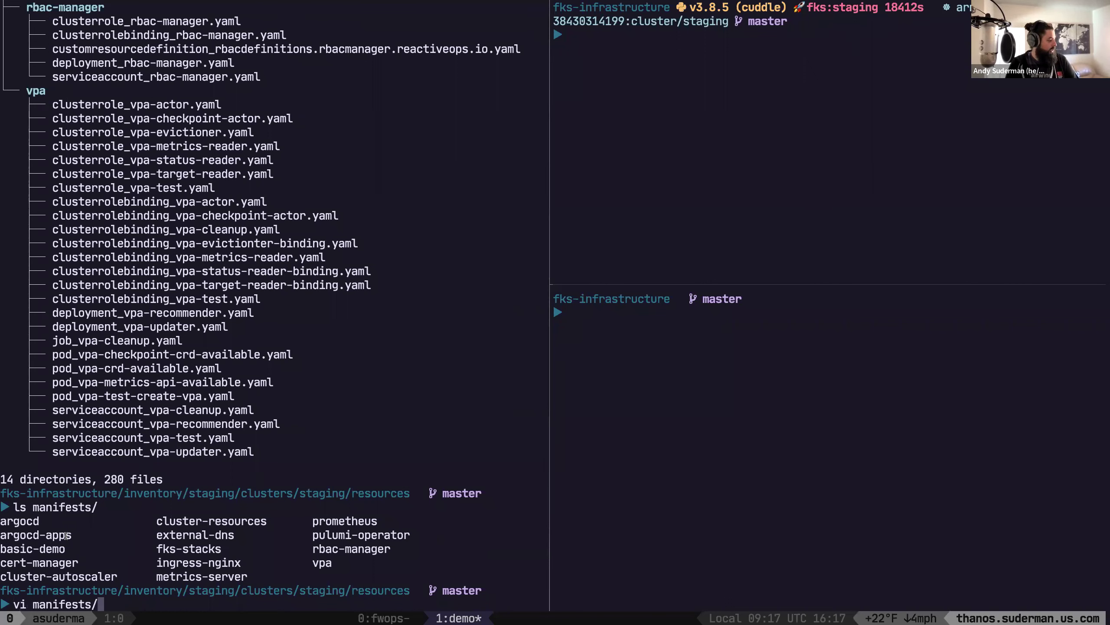
type("cluster-res")
key("Tab")
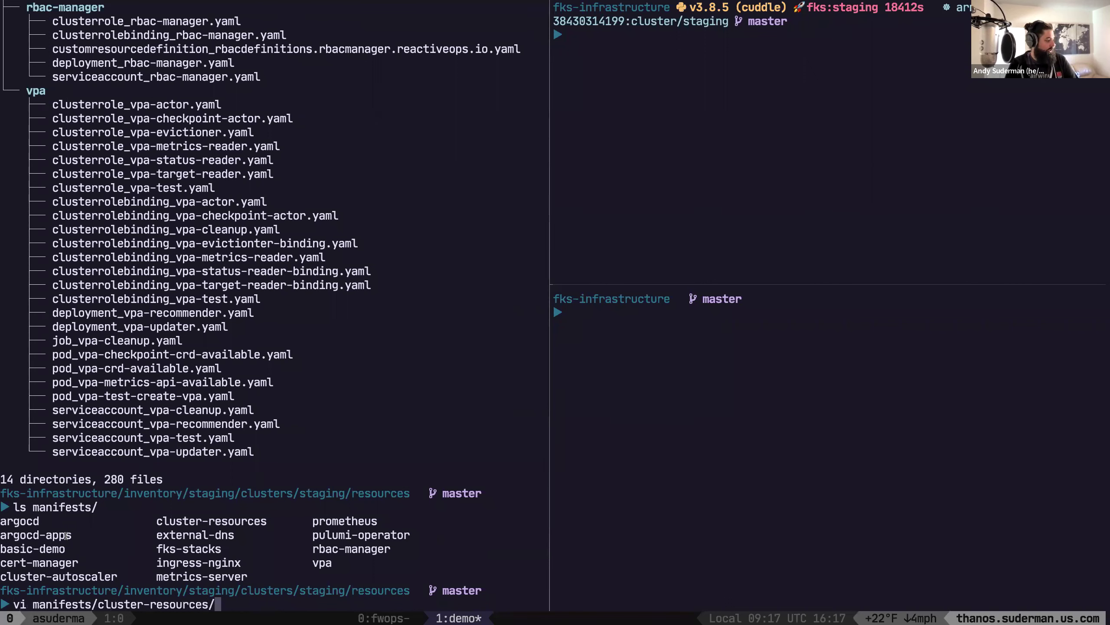
key("Tab")
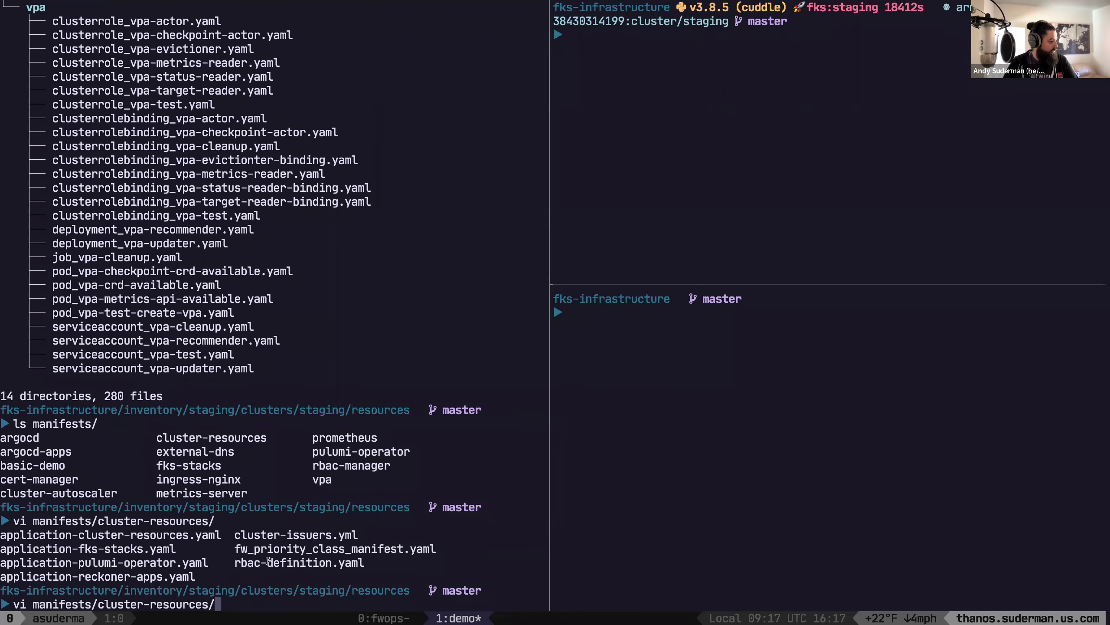
double_click(140, 576)
key("super+v")
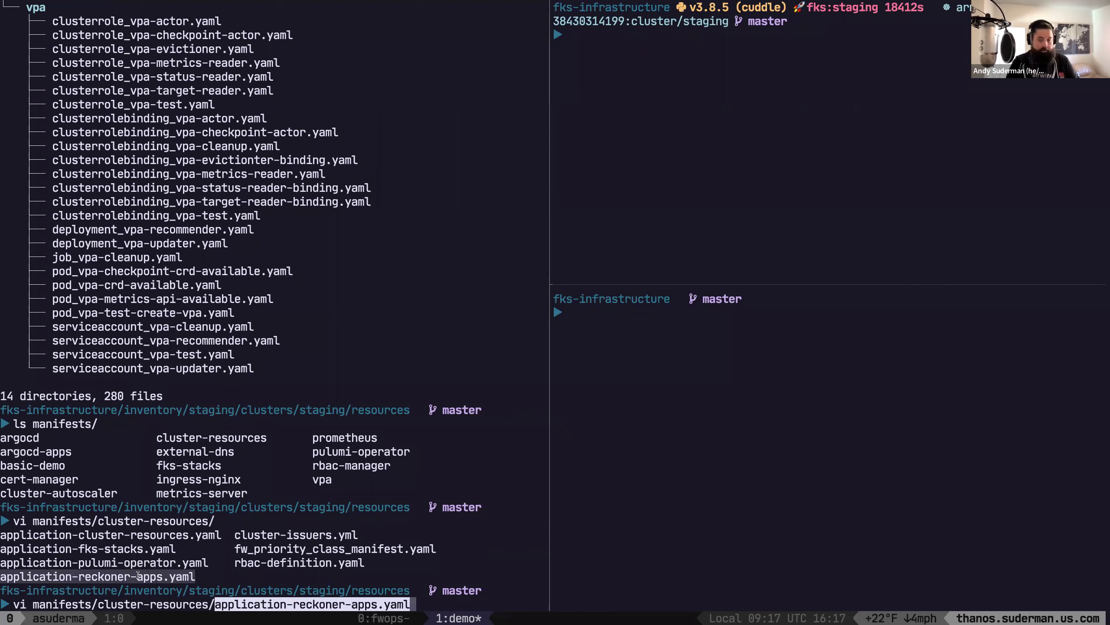
key("Return")
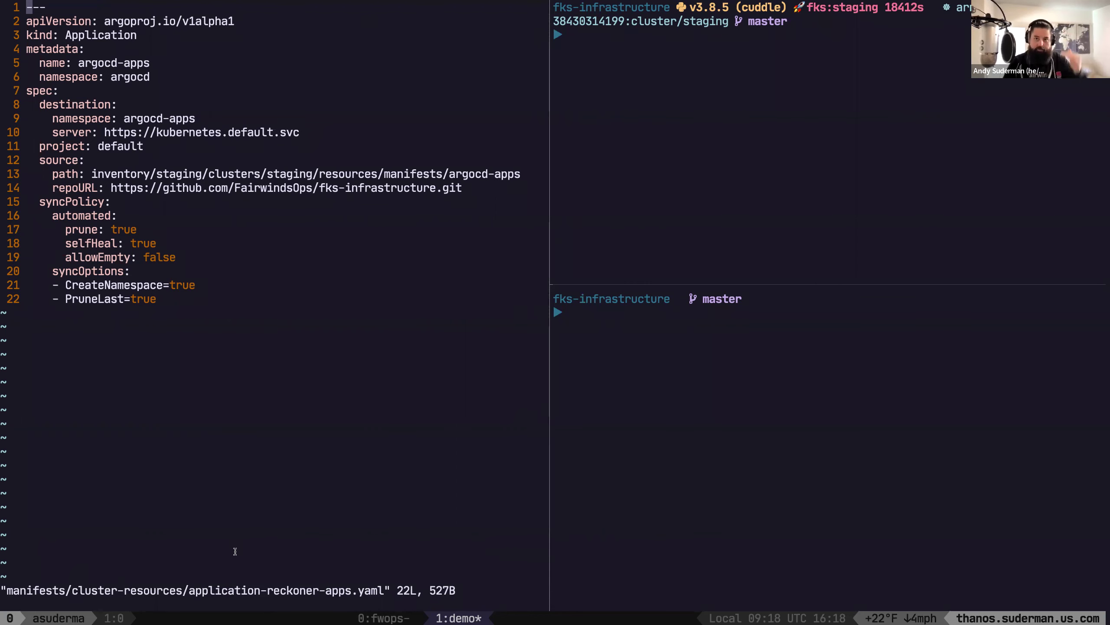
Quit vi without saving and clear the terminal pane.
type(":q")
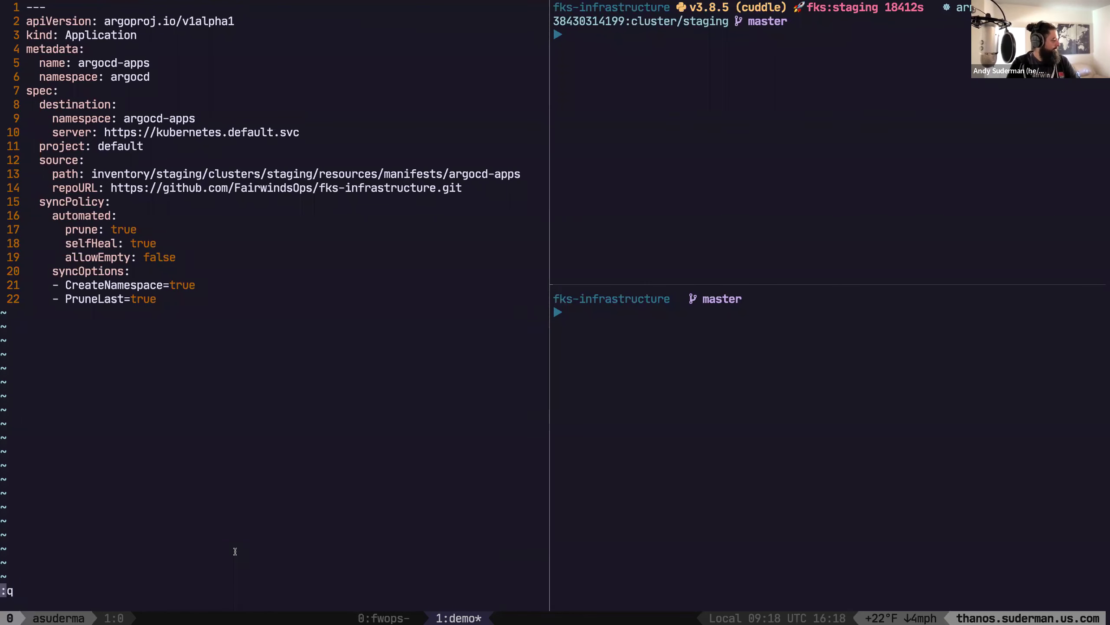
key("Return")
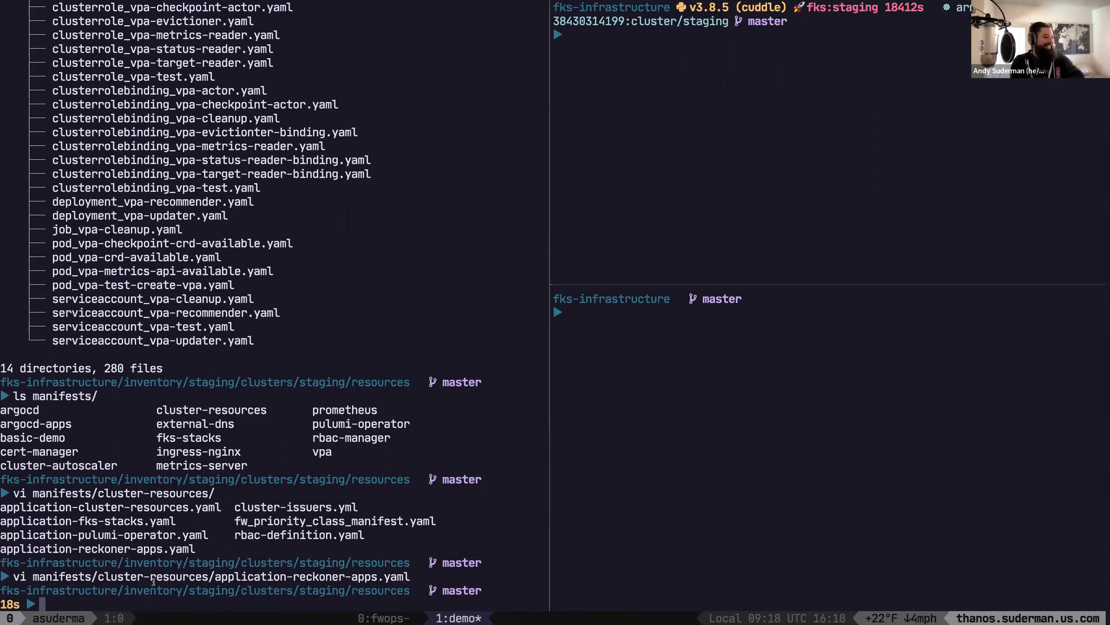
type("clear")
key("Return")
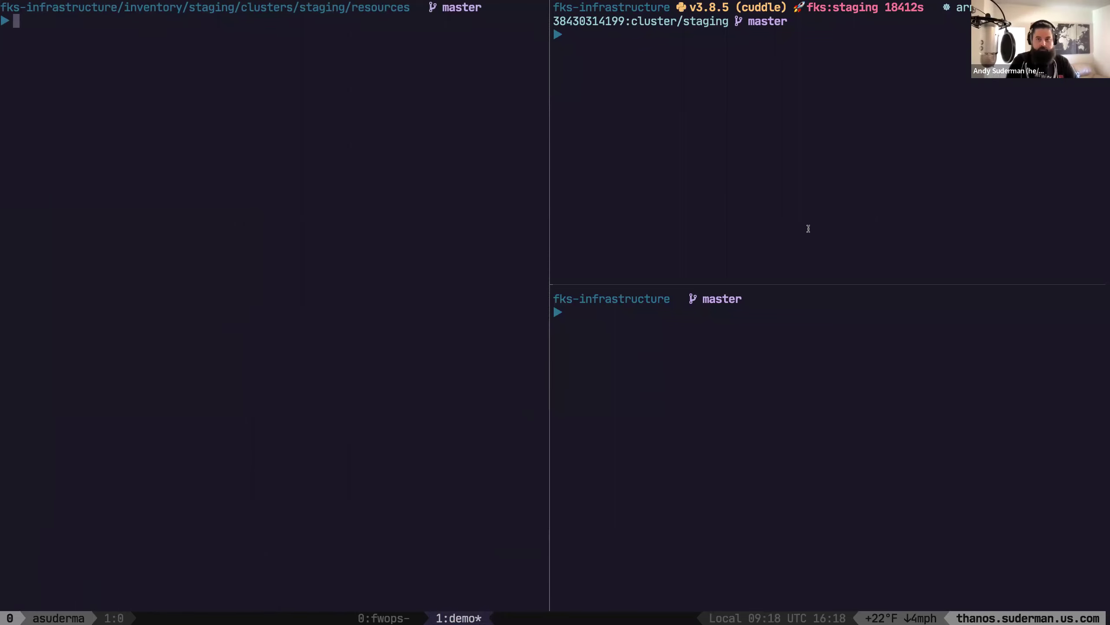
View course.yaml in vi and quit the editor without making changes.
type("vi cou")
key("Tab")
key("Return")
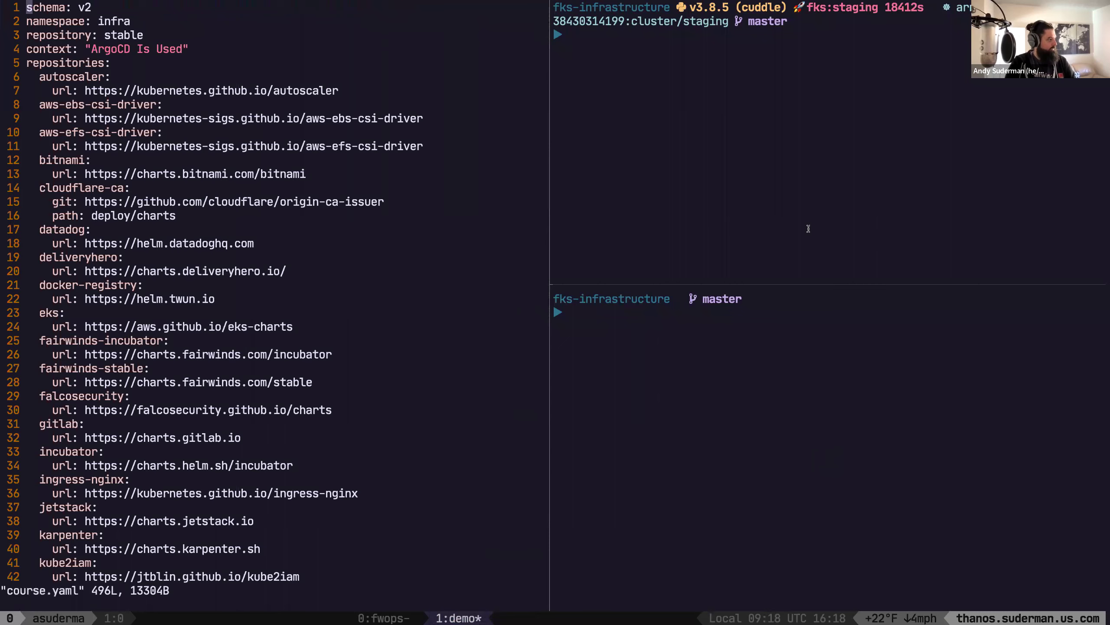
type(":q")
key("Return")
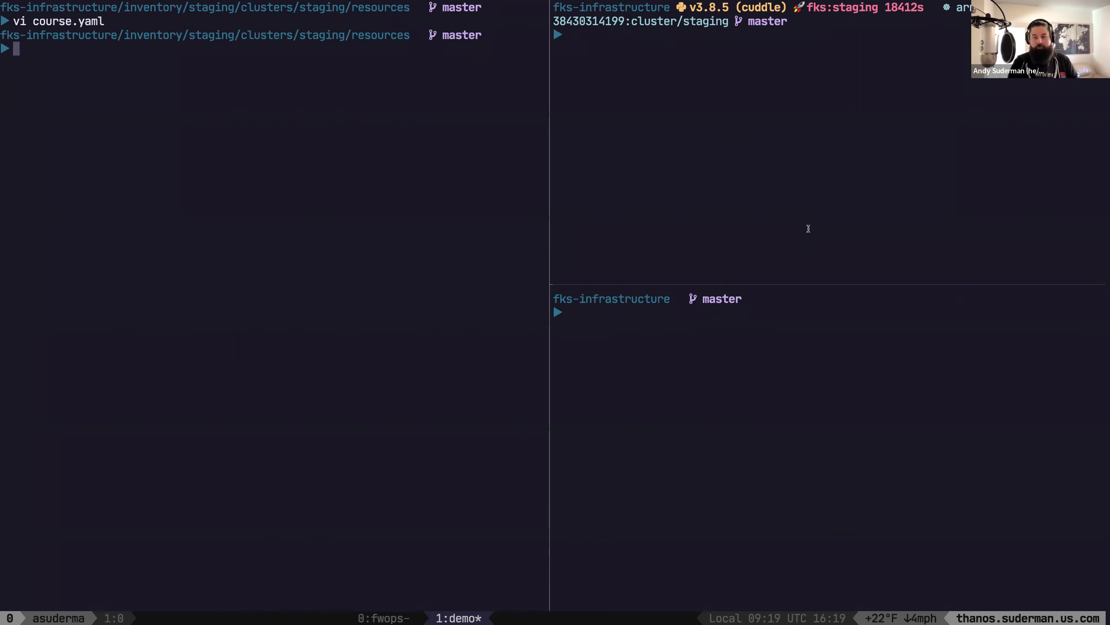
Switch to the browser and examine the course.yaml diff among the changed files of the "Update external dns to 6.12.1" pull request.
key("ctrl+Right")
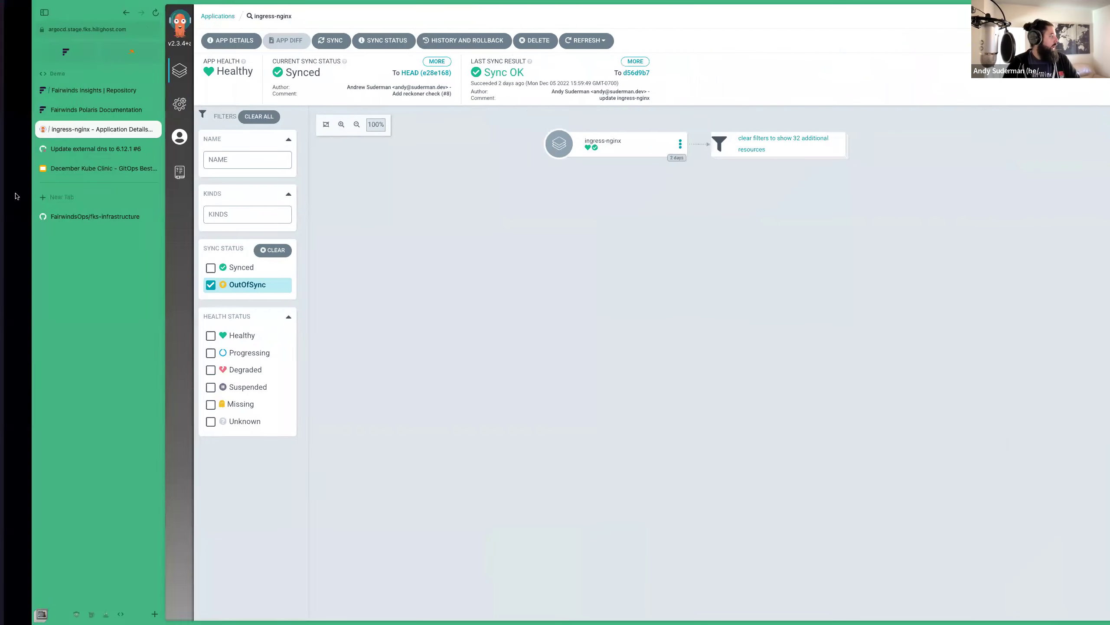
key("ctrl+Tab")
scroll(558, 339, "up", 10)
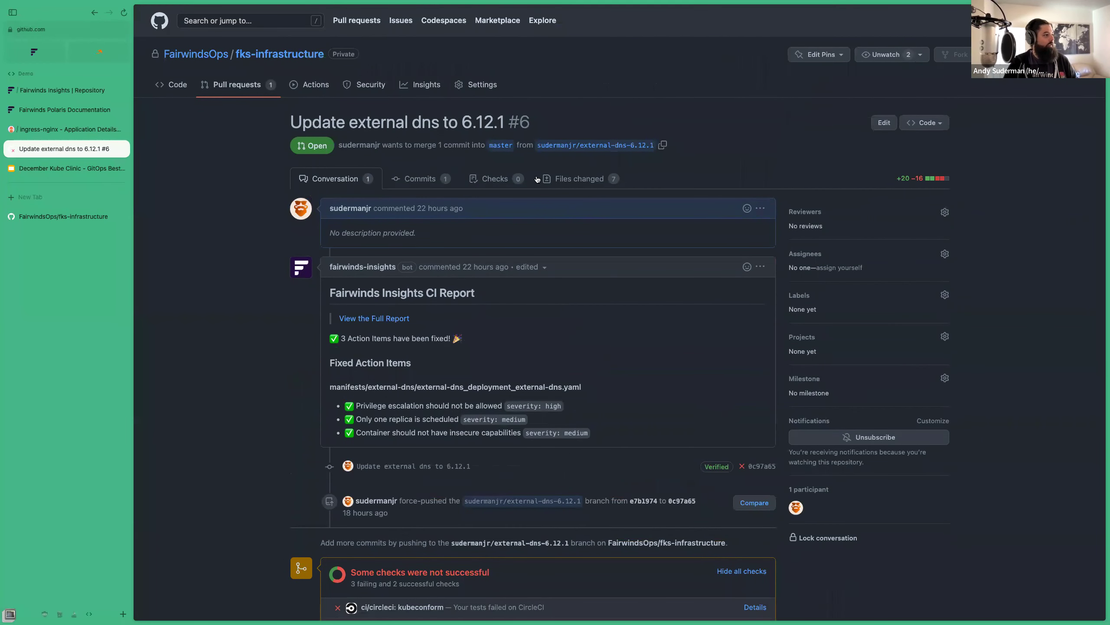
left_click(584, 178)
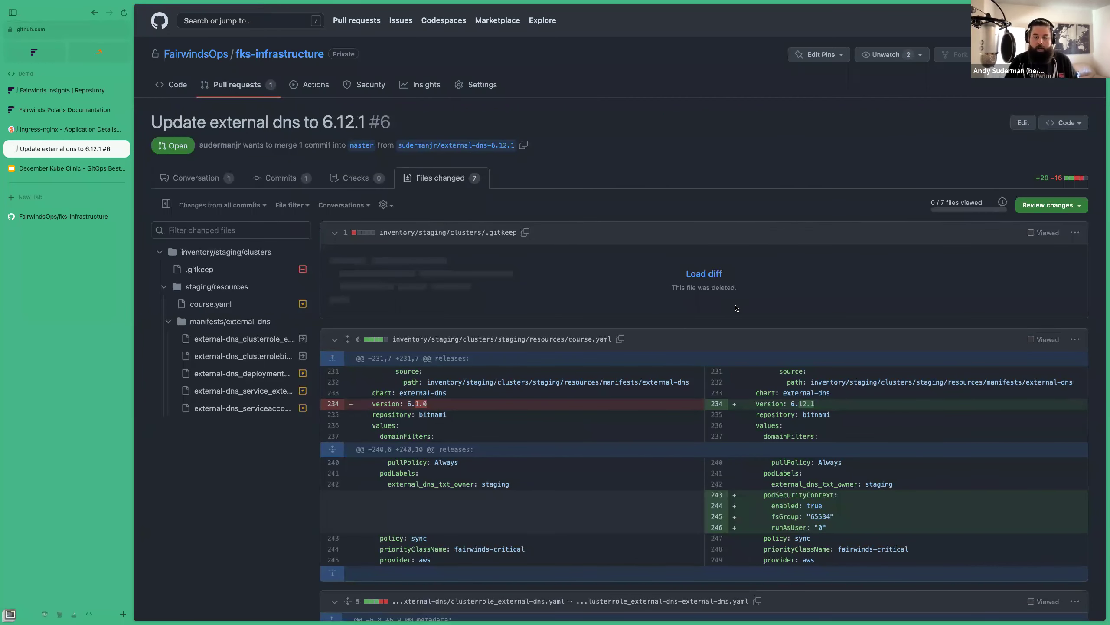
scroll(857, 363, "down", 1)
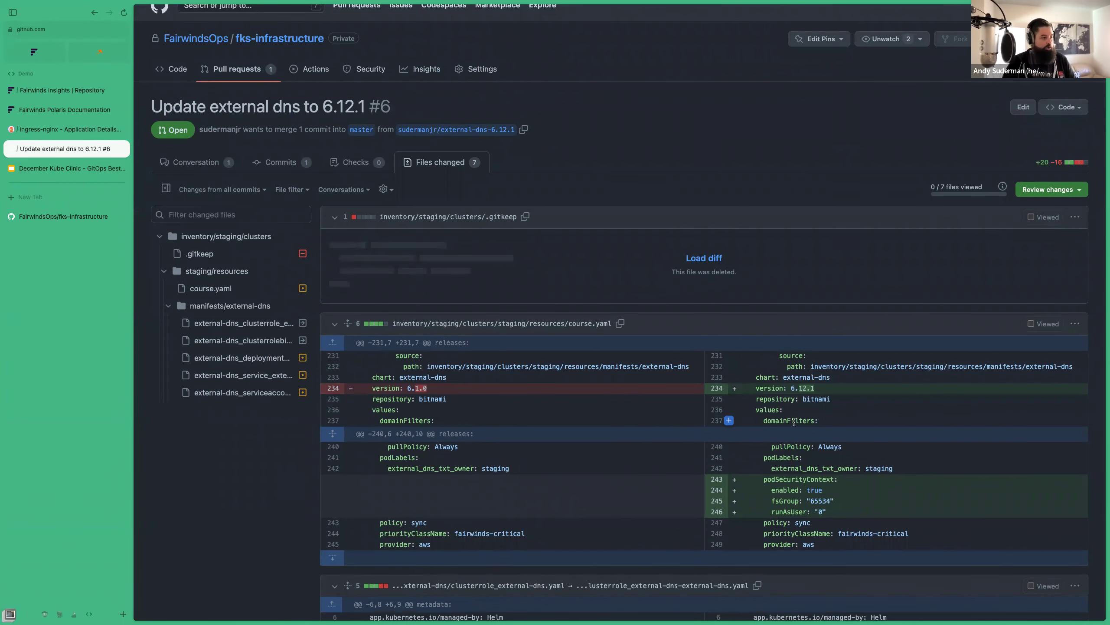
left_click_drag(769, 366, 913, 549)
left_click(900, 523)
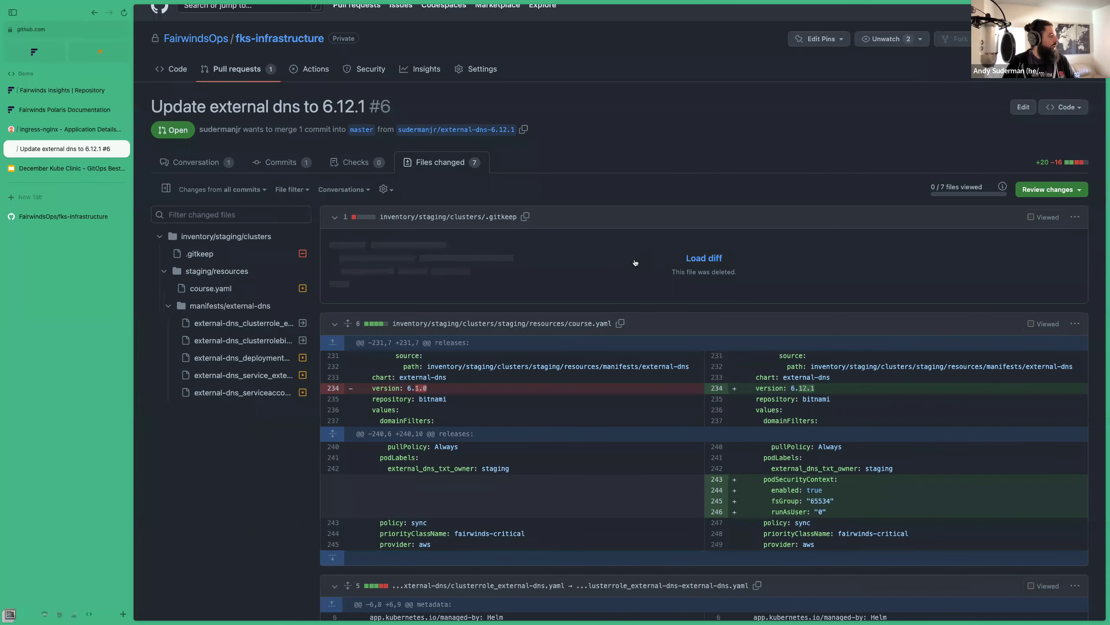
Switch to Argo CD, go to the overview of all applications and open the cert-manager application.
left_click(56, 129)
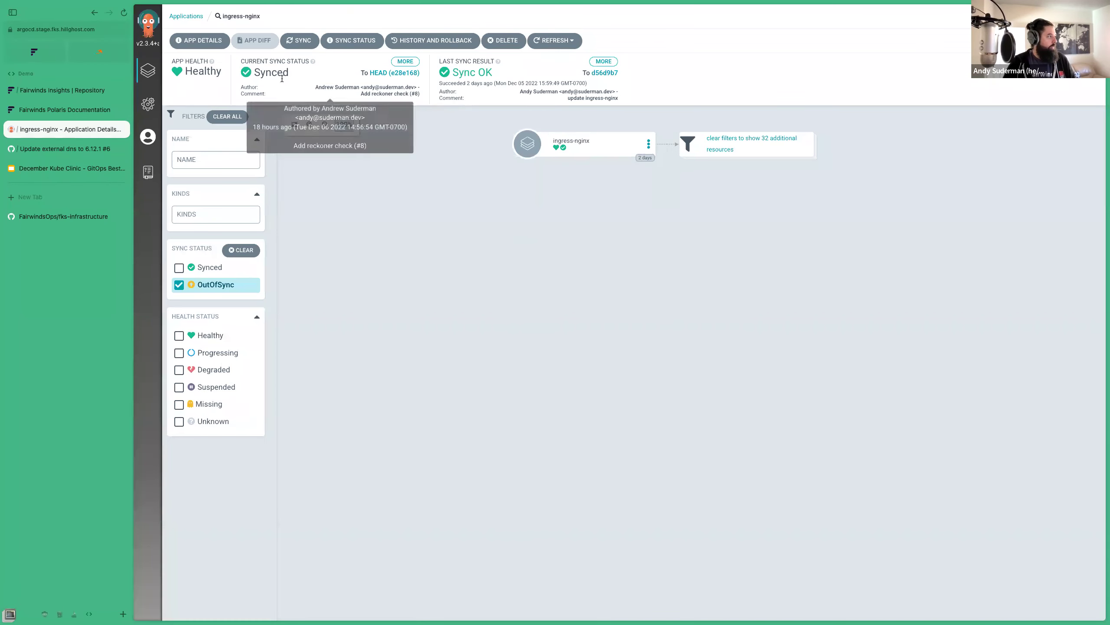
left_click(192, 17)
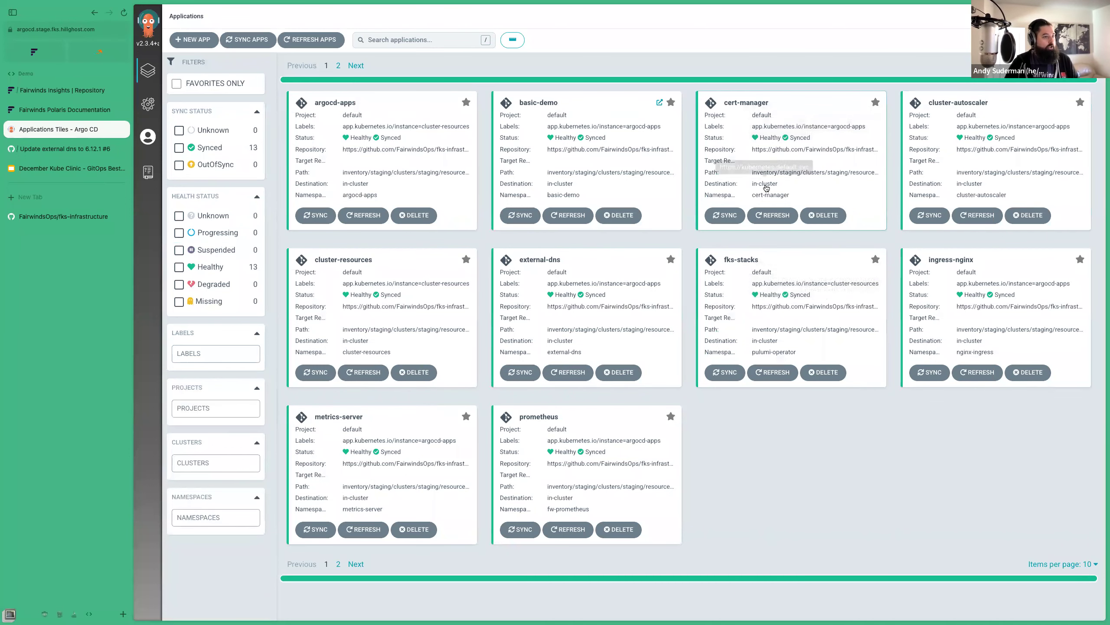
left_click(832, 170)
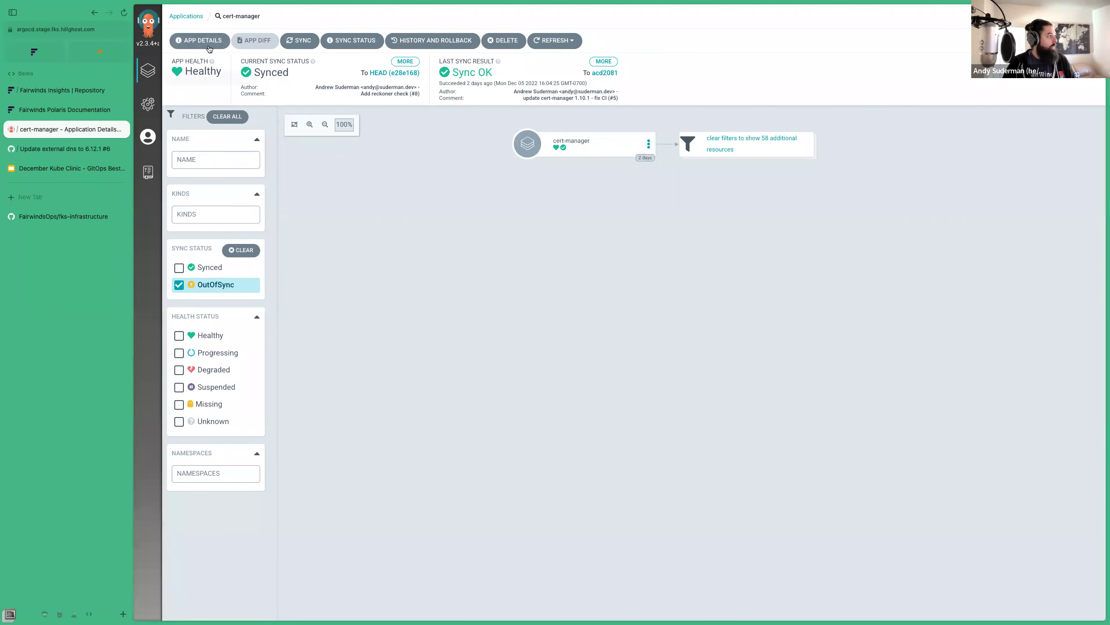
Return to the external dns pull request and examine the diffs of course.yaml and the generated external-dns manifests.
left_click(61, 149)
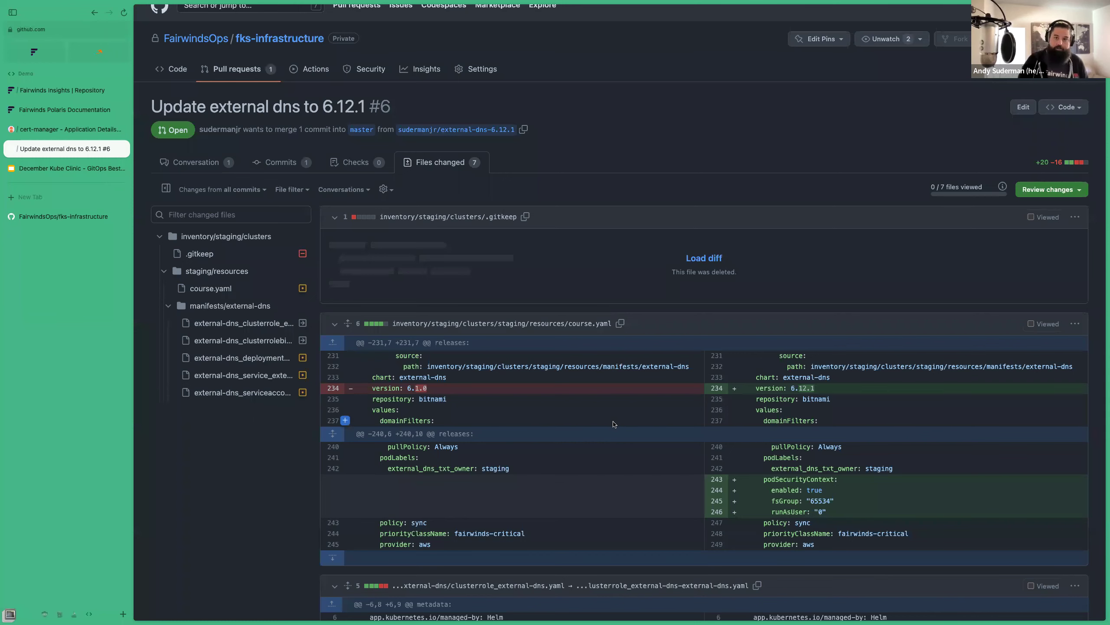
scroll(734, 503, "down", 5)
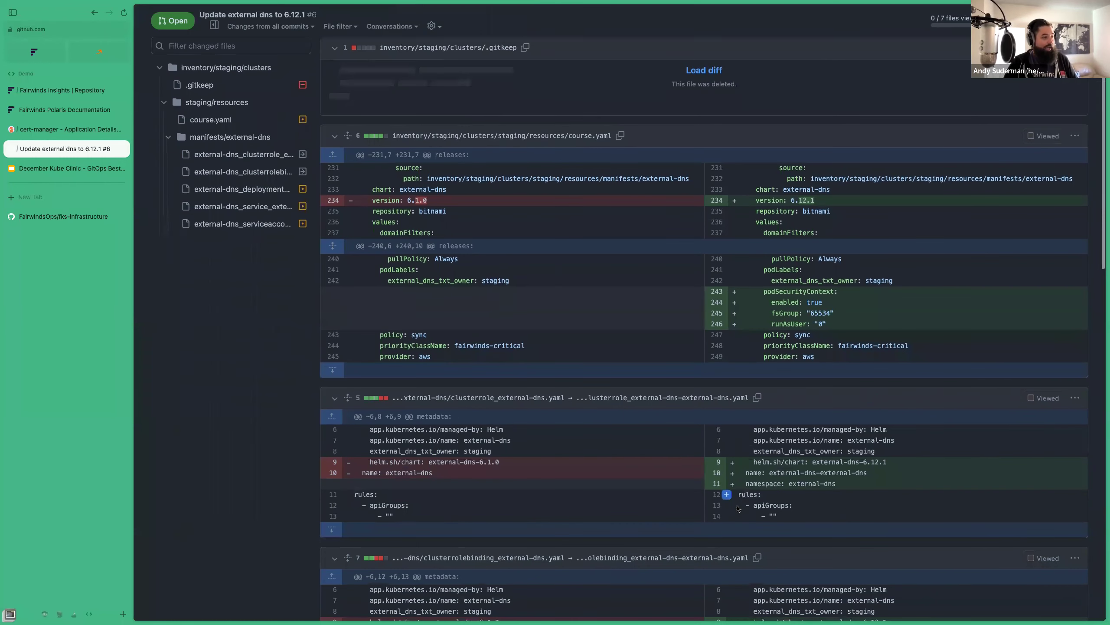
scroll(728, 345, "down", 6)
scroll(862, 349, "down", 15)
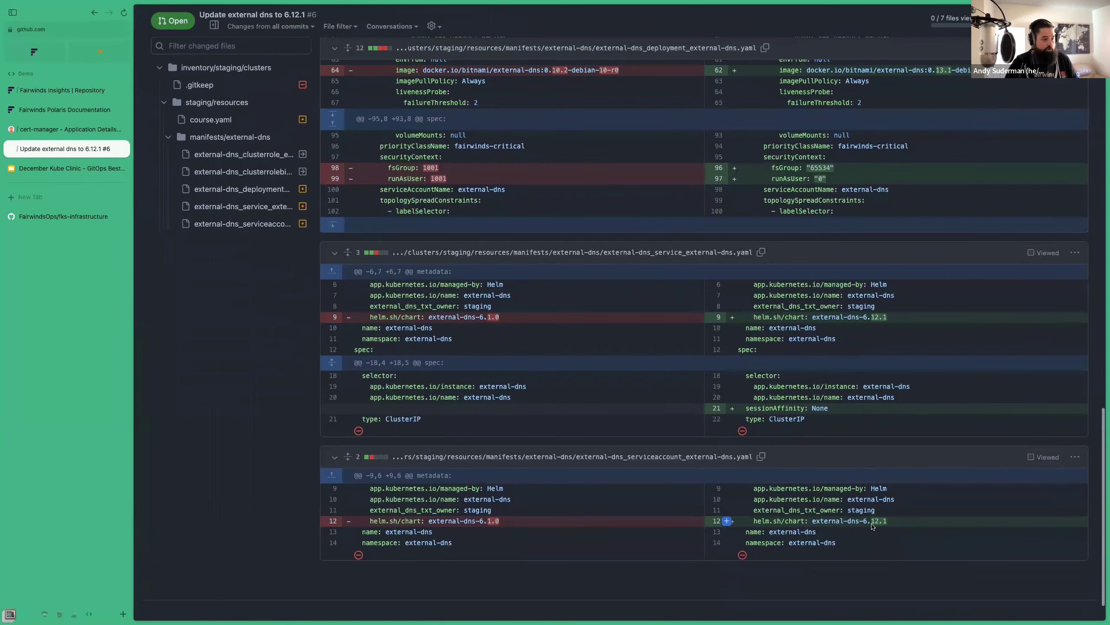
scroll(819, 437, "up", 5)
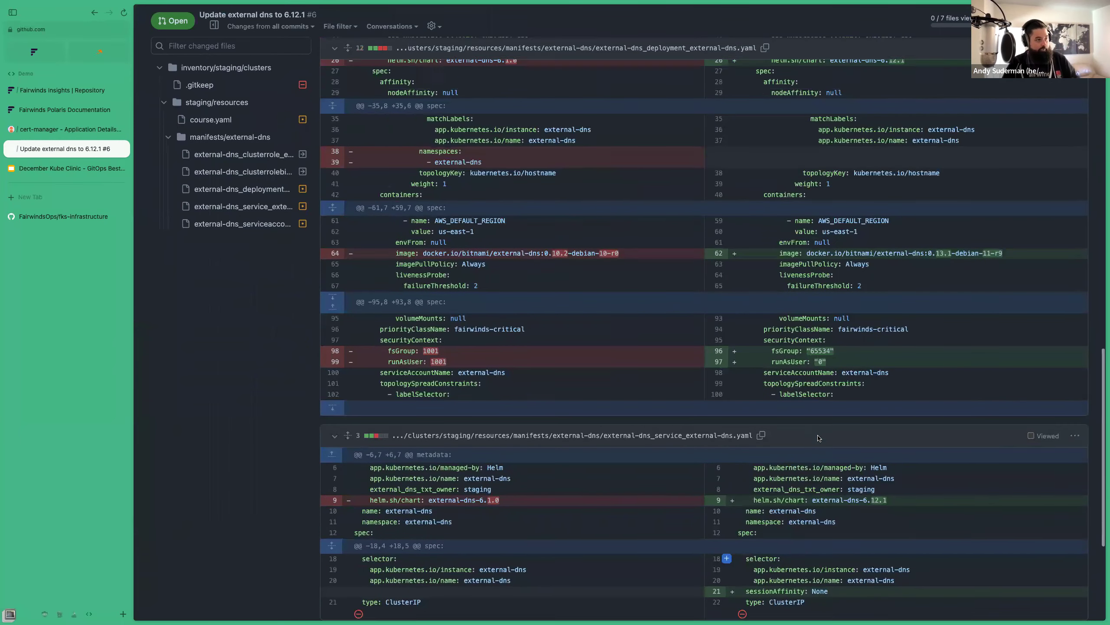
scroll(818, 434, "up", 7)
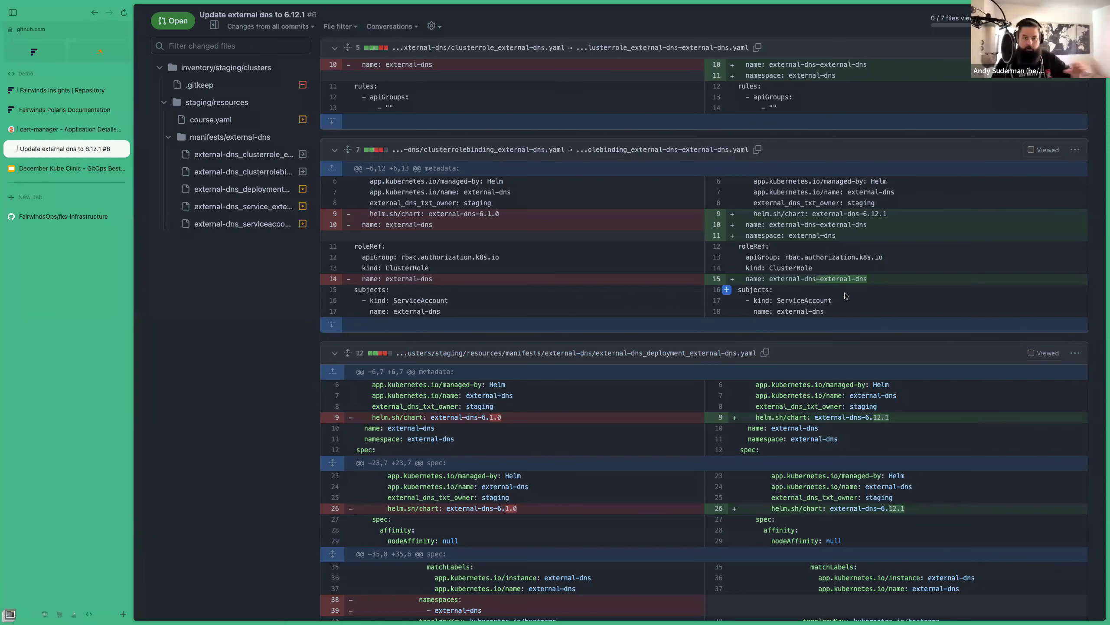
scroll(845, 296, "up", 15)
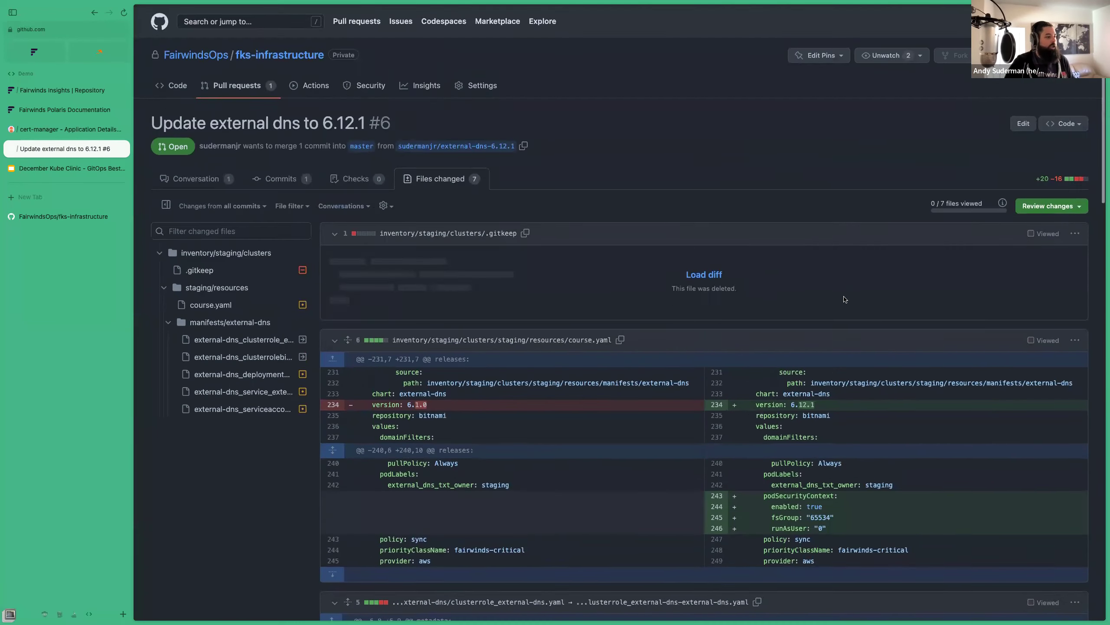
scroll(844, 299, "down", 5)
scroll(847, 295, "up", 3)
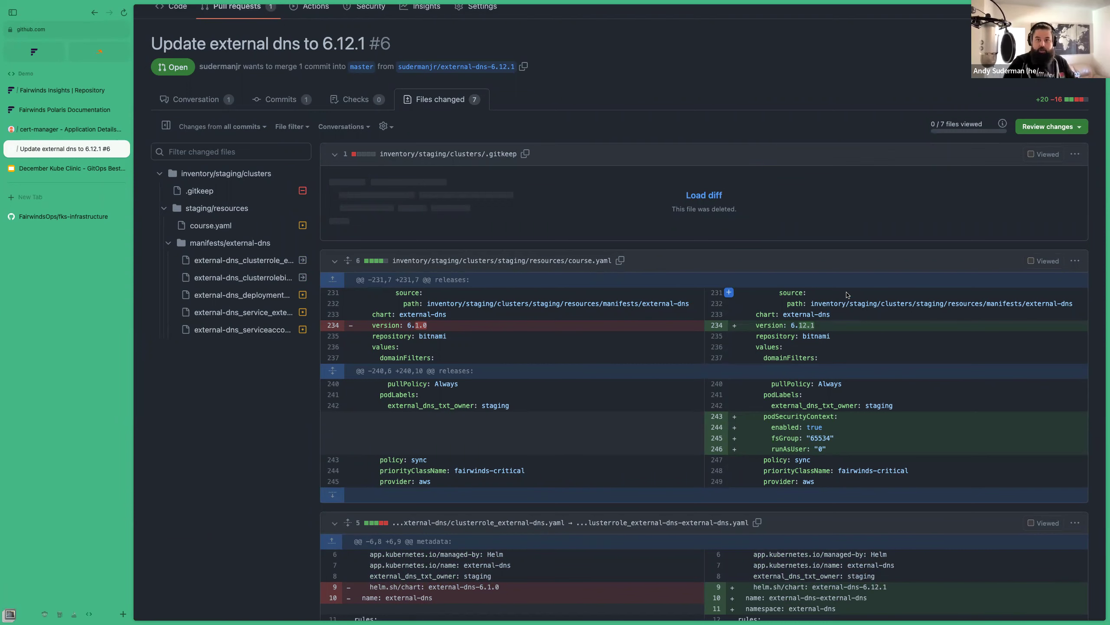
scroll(874, 324, "down", 15)
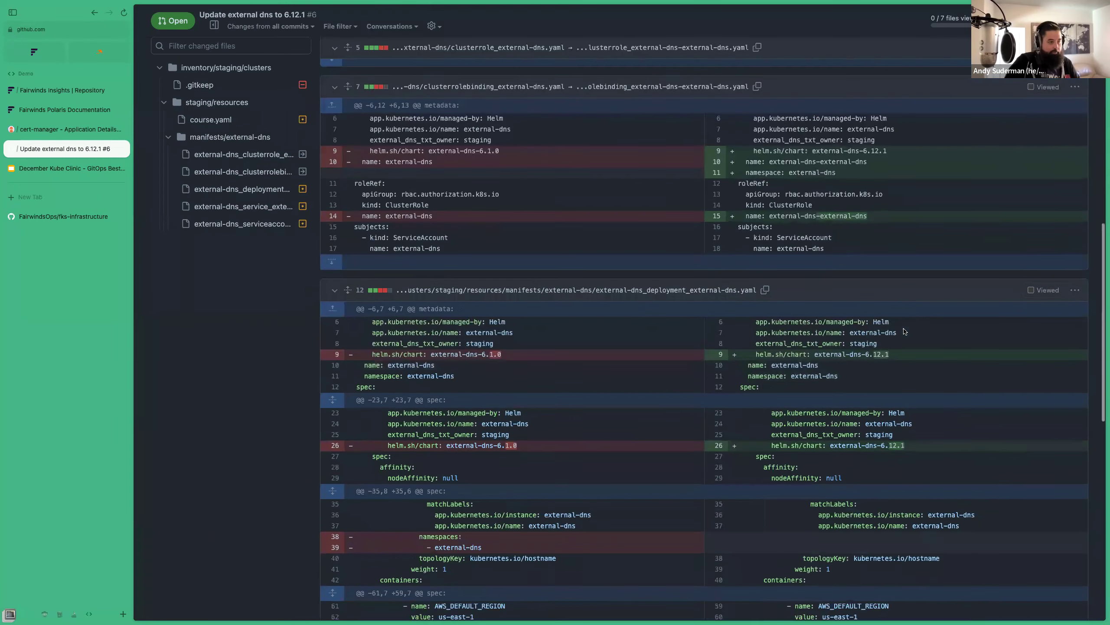
Open the external dns pull request's conversation and enlarge the view of its check results.
scroll(870, 315, "up", 20)
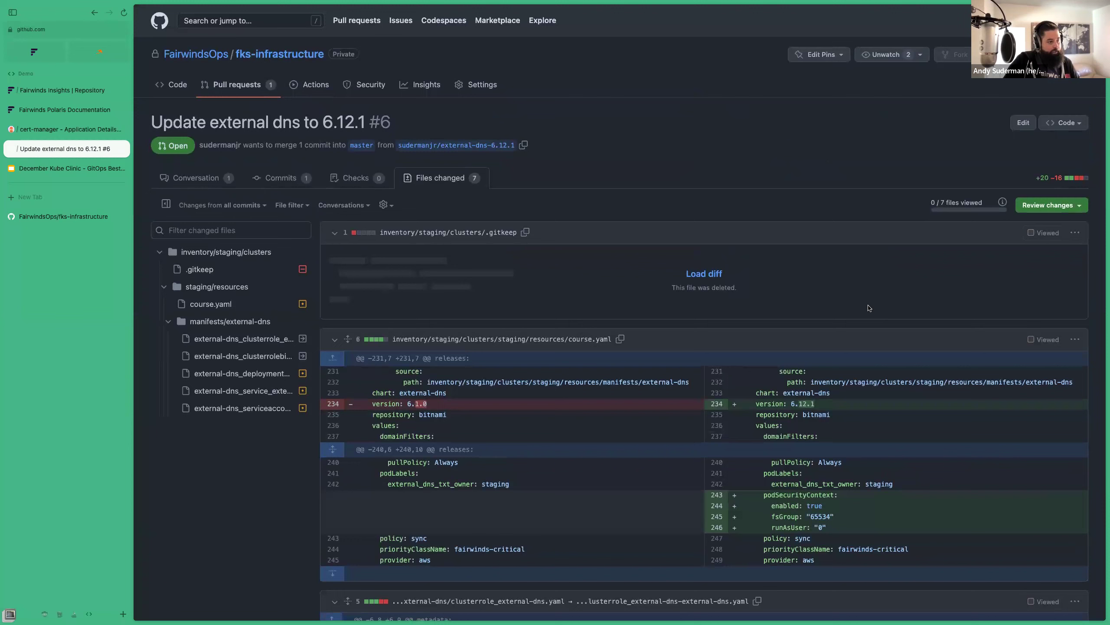
left_click(196, 177)
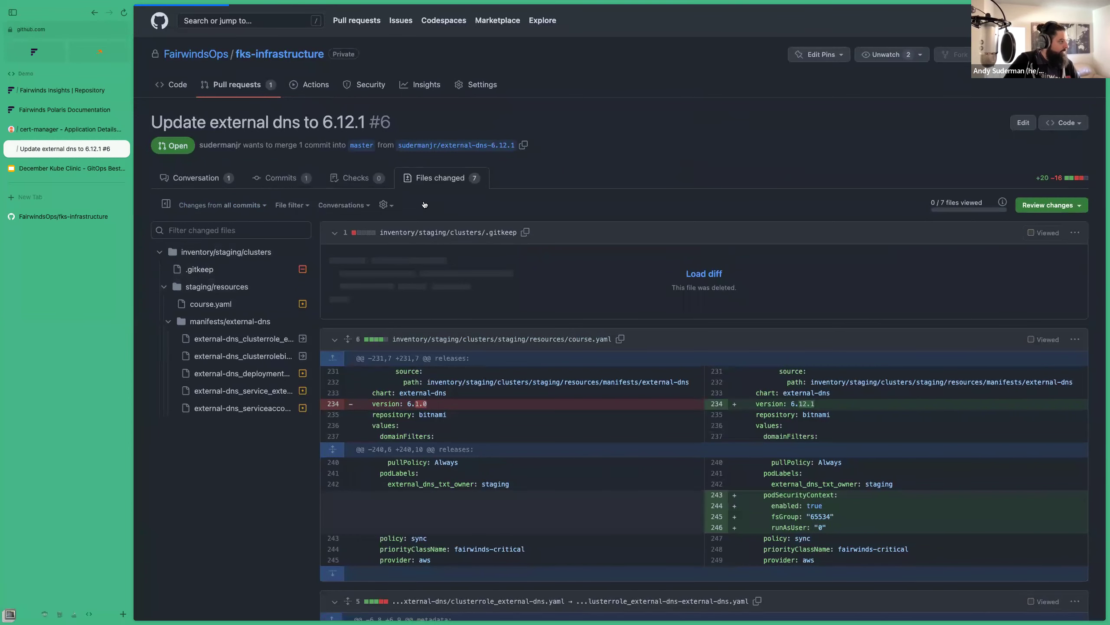
scroll(564, 344, "down", 15)
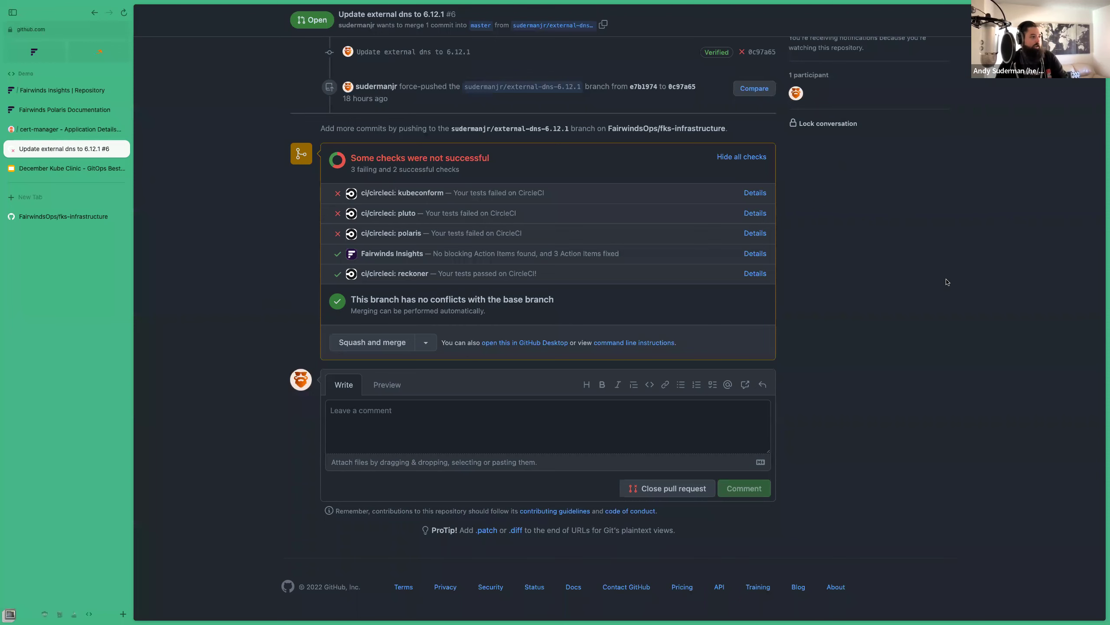
key("super+plus")
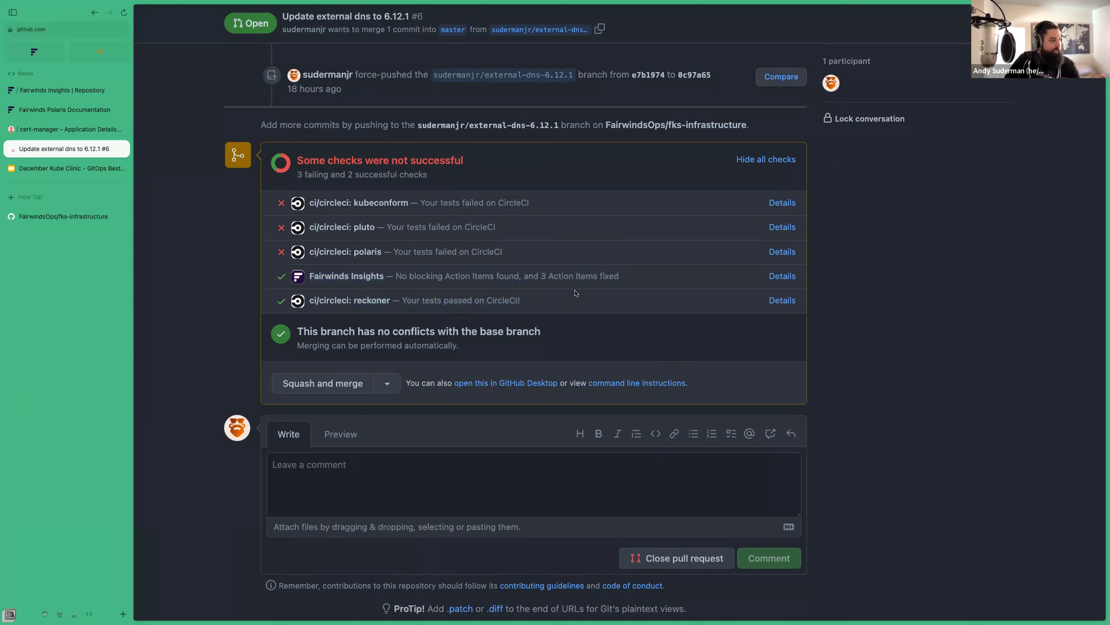
Examine the pull request's CI results for the reckoner, polaris, pluto and kubeconform checks.
triple_click(516, 300)
left_click(516, 300)
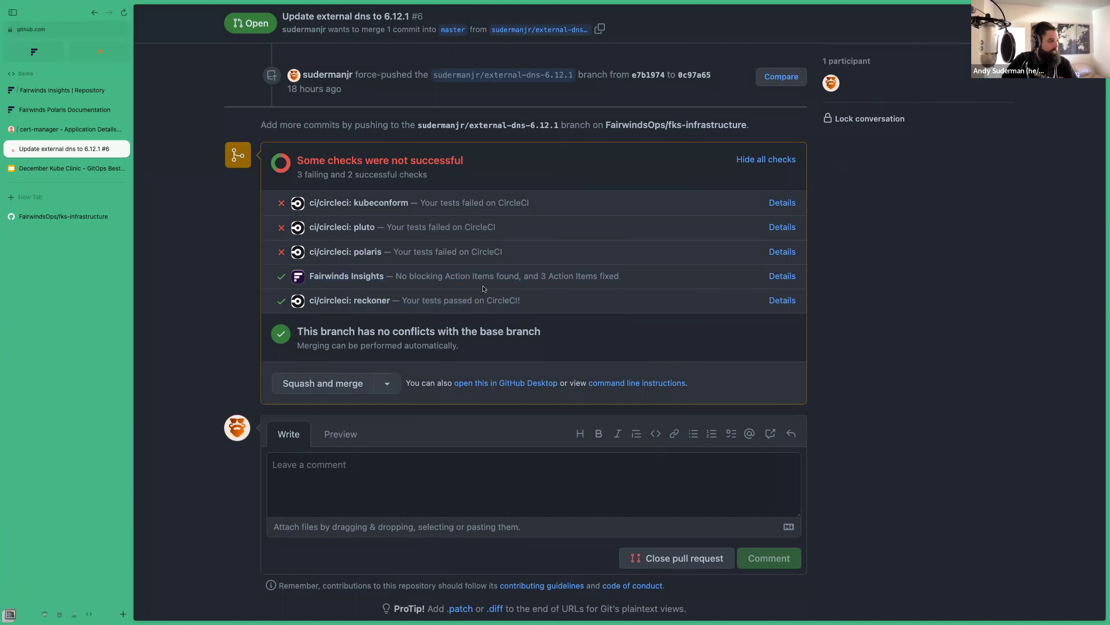
left_click_drag(404, 251, 502, 251)
left_click(459, 225)
left_click_drag(421, 203, 558, 203)
left_click(510, 217)
left_click_drag(476, 202, 566, 206)
left_click(565, 206)
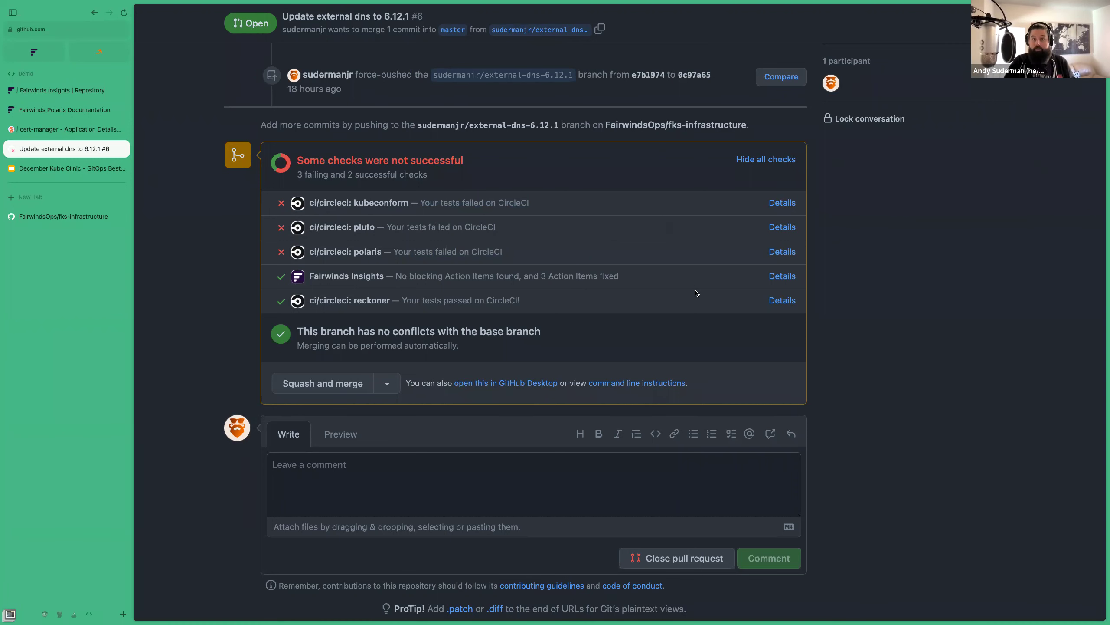
Open the details of the kubeconform check and read the full validation error for the external-dns deployment manifest.
left_click(778, 207)
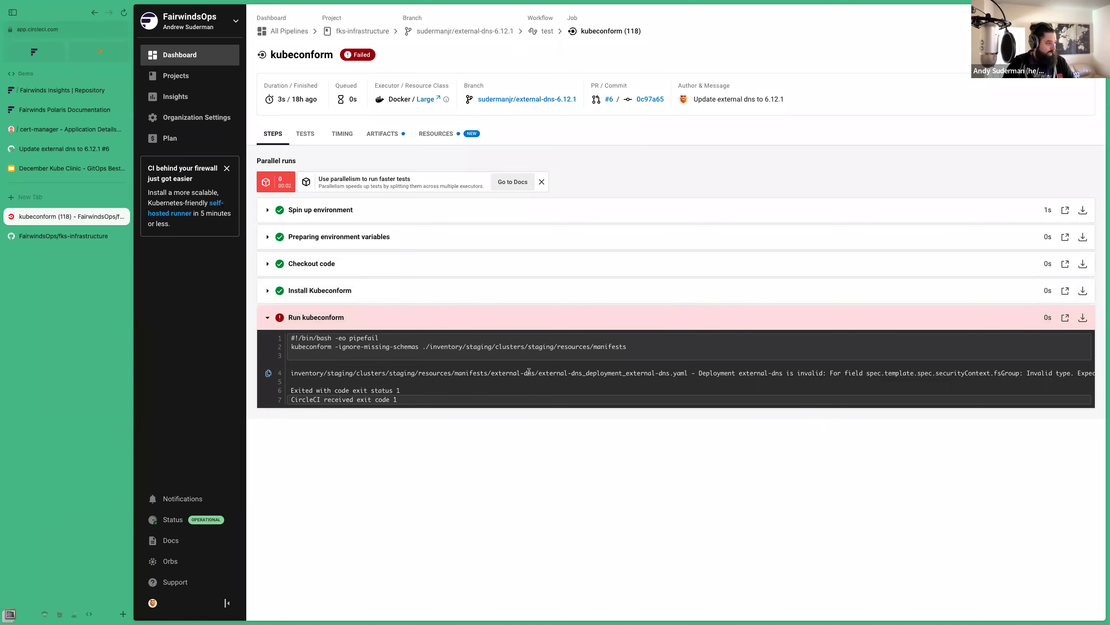
triple_click(563, 373)
left_click(581, 375)
left_click_drag(567, 373, 650, 373)
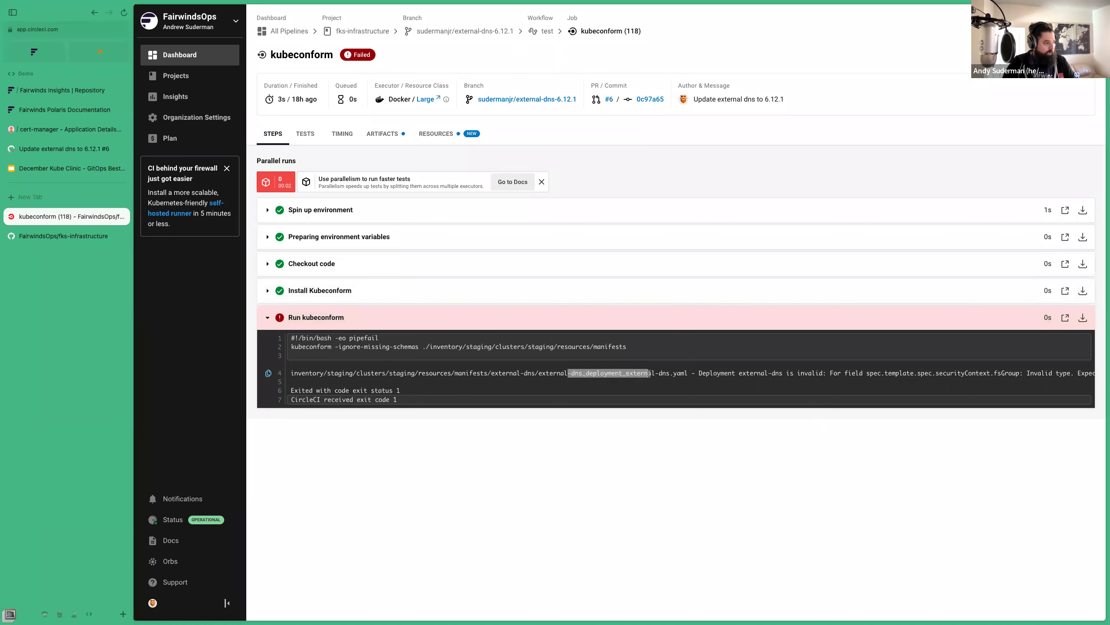
scroll(776, 365, "right", 3)
left_click(777, 366)
scroll(779, 366, "right", 3)
scroll(795, 370, "right", 2)
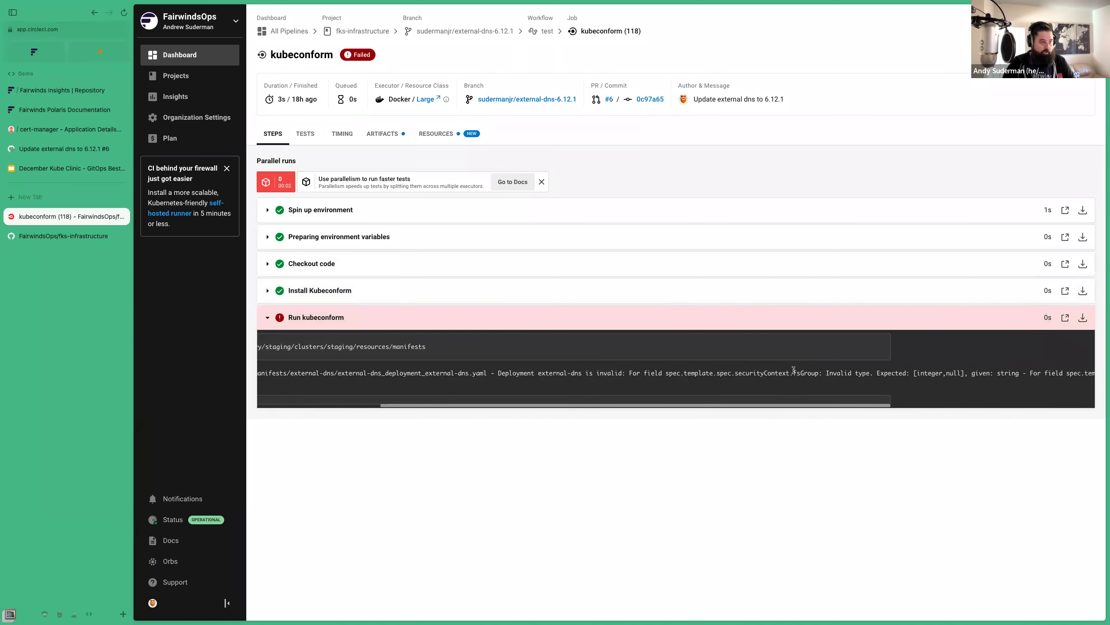
left_click_drag(891, 373, 973, 372)
left_click(973, 372)
scroll(973, 372, "right", 3)
double_click(973, 372)
left_click(973, 372)
scroll(972, 370, "right", 5)
double_click(915, 373)
Switch to the terminal, open course.yaml in vi and search for external-dns.
key("ctrl+Left")
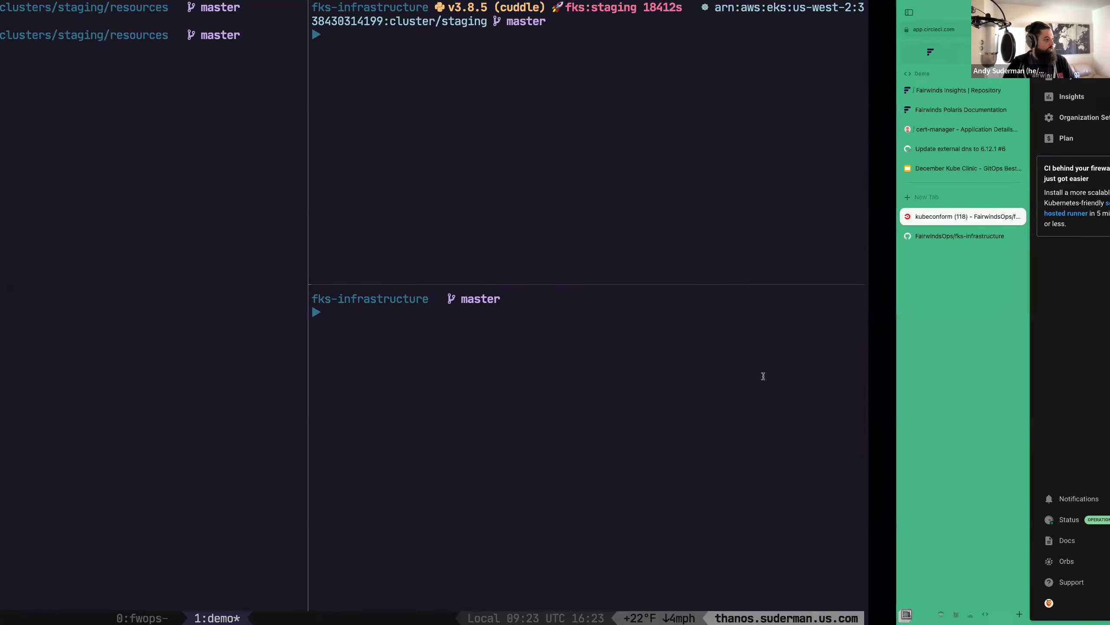
type("vi course.yaml")
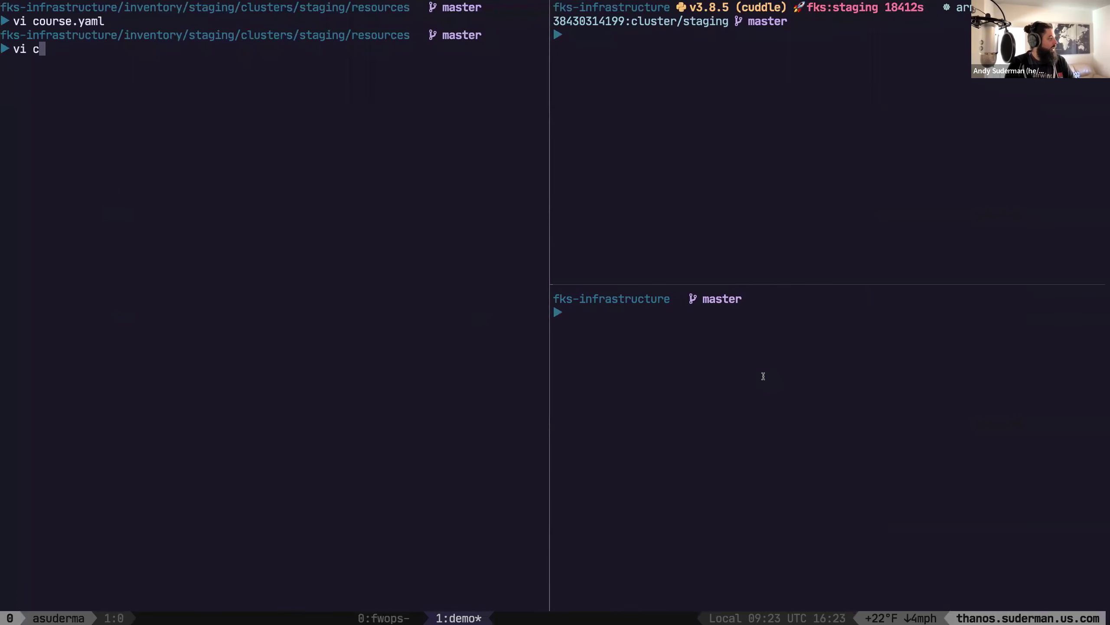
key("Return")
type("/external-dns")
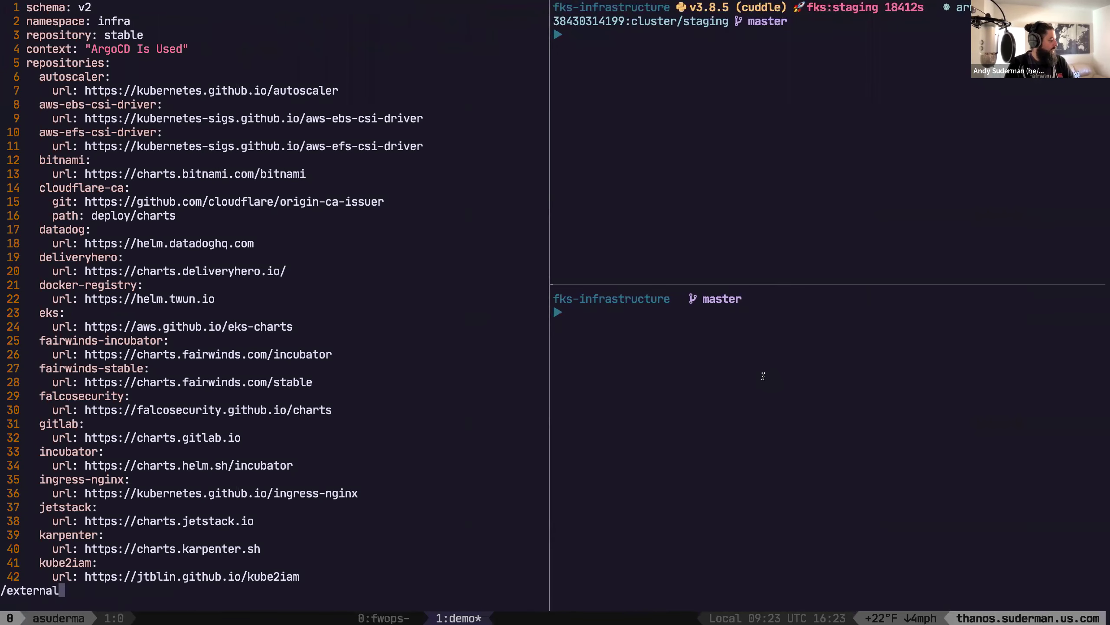
key("Return")
Examine the external-dns release's chart version and values in course.yaml, and quit vi without making changes.
key("j")
key("j")
key("j")
key("j")
key("j")
key("j")
key("j")
key("j")
key("j")
key("j")
key("j")
key("j")
key("j")
key("j")
key("j")
key("j")
key("j")
key("j")
key("j")
key("j")
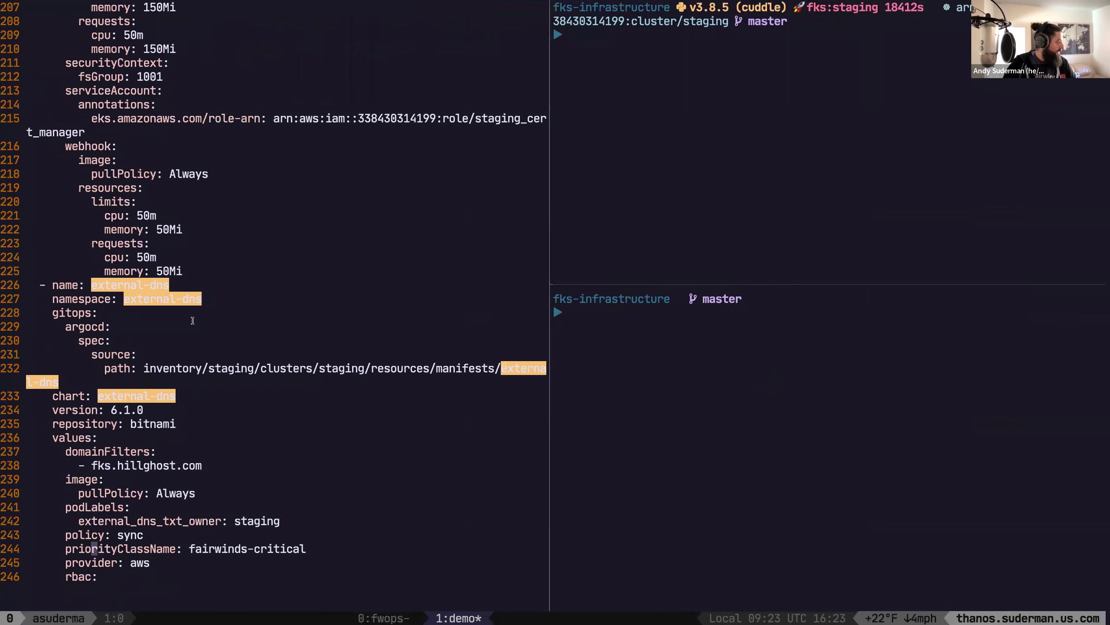
key("j")
key("j")
key("j")
key("j")
key("j")
key("j")
key("j")
key("j")
key("j")
key("j")
key("j")
key("j")
key("j")
key("j")
key("j")
key("j")
key("j")
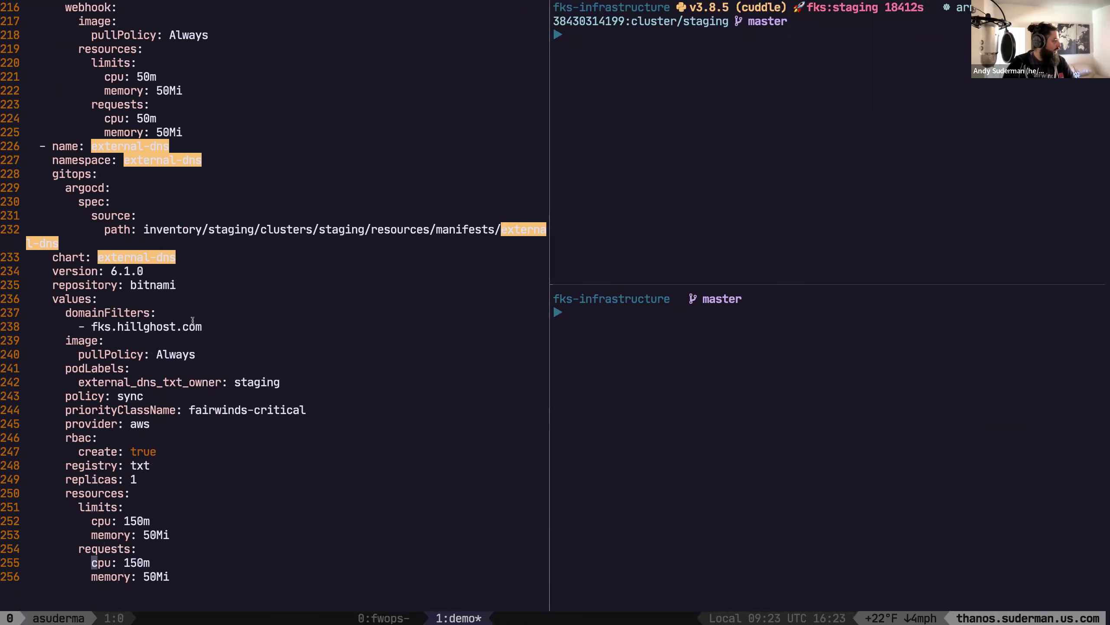
key("j")
key("j")
key("j")
key("j")
key("j")
key("j")
key("j")
key("j")
key("j")
key("j")
key("j")
key("j")
key("j")
key("j")
key("j")
key("j")
key("j")
key("j")
key("k")
key("k")
key("k")
key("k")
key("k")
key("k")
key("k")
key("k")
key("k")
key("k")
key("k")
key("k")
key("k")
key("k")
key("k")
key("k")
key("k")
key("k")
key("k")
key("k")
key("k")
key("k")
key("k")
key("k")
key("k")
key("k")
key("k")
key("k")
key("k")
key("k")
key("k")
key("k")
key("k")
key("k")
key("k")
key("k")
key("k")
key("k")
key("k")
key("k")
key("j")
key("j")
key("j")
key("j")
key("j")
key("j")
key("j")
key("j")
key("j")
key("j")
key("j")
key("j")
key("j")
key("j")
key("j")
key("j")
key("j")
key("j")
key("j")
key("j")
key("j")
key("j")
key("j")
key("j")
key("j")
key("j")
key("j")
key("j")
key("j")
key("j")
type(":q")
key("Return")
List the repository's pull requests and check out pull request 6 with git pr checkout.
type("g")
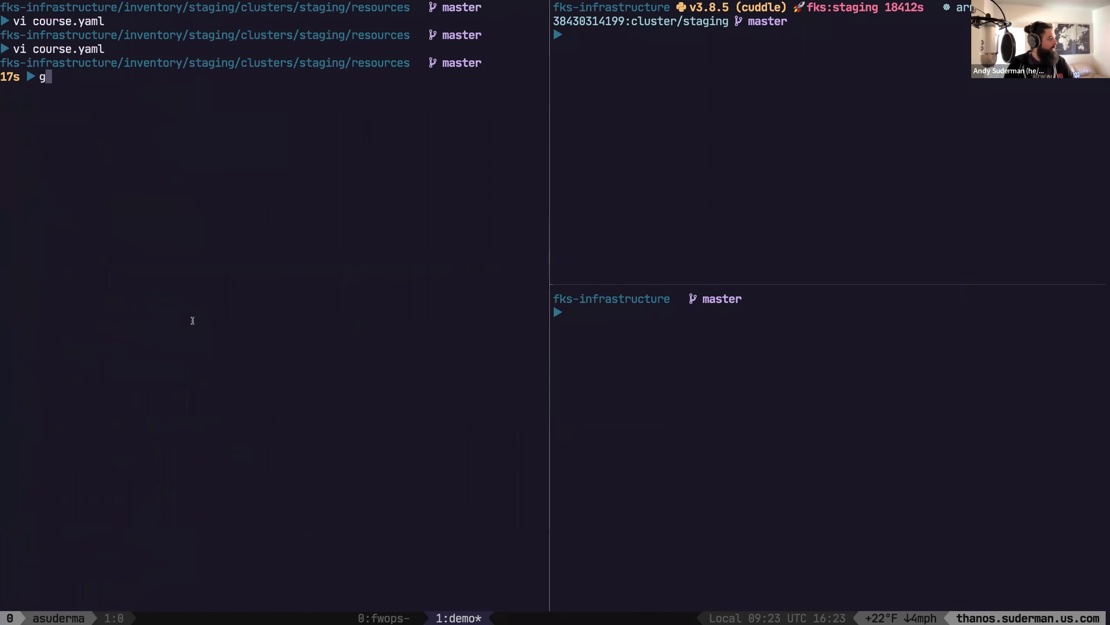
type("it pr list")
key("Return")
type("git pr checkout 6")
key("Return")
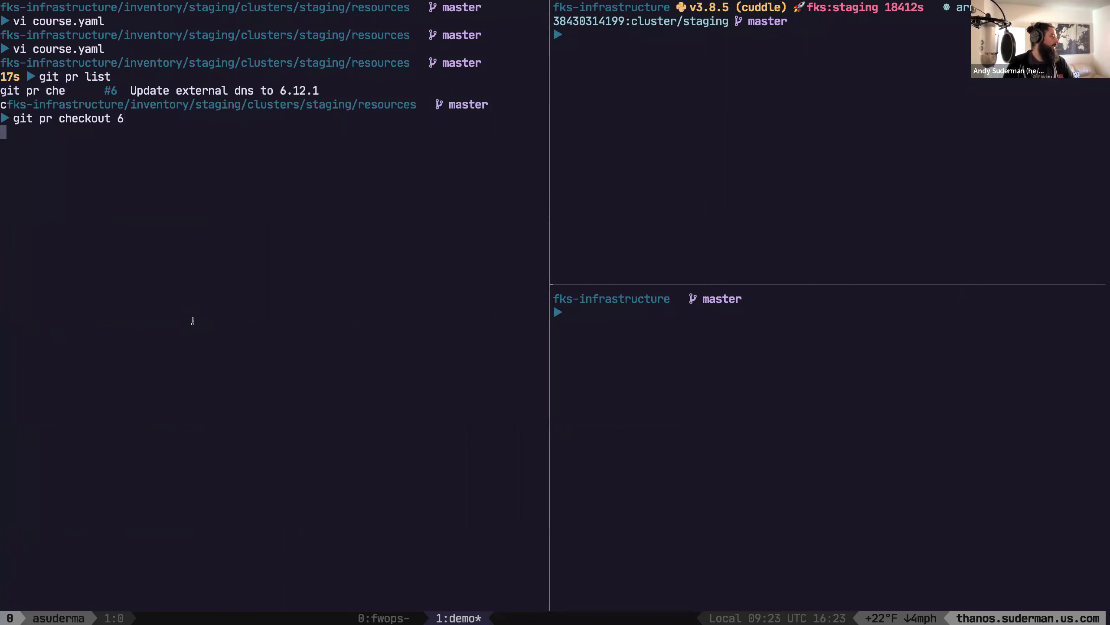
Open course.yaml in vi, search for external-dns and go to that release's podSecurityContext values.
type("vi course.yaml")
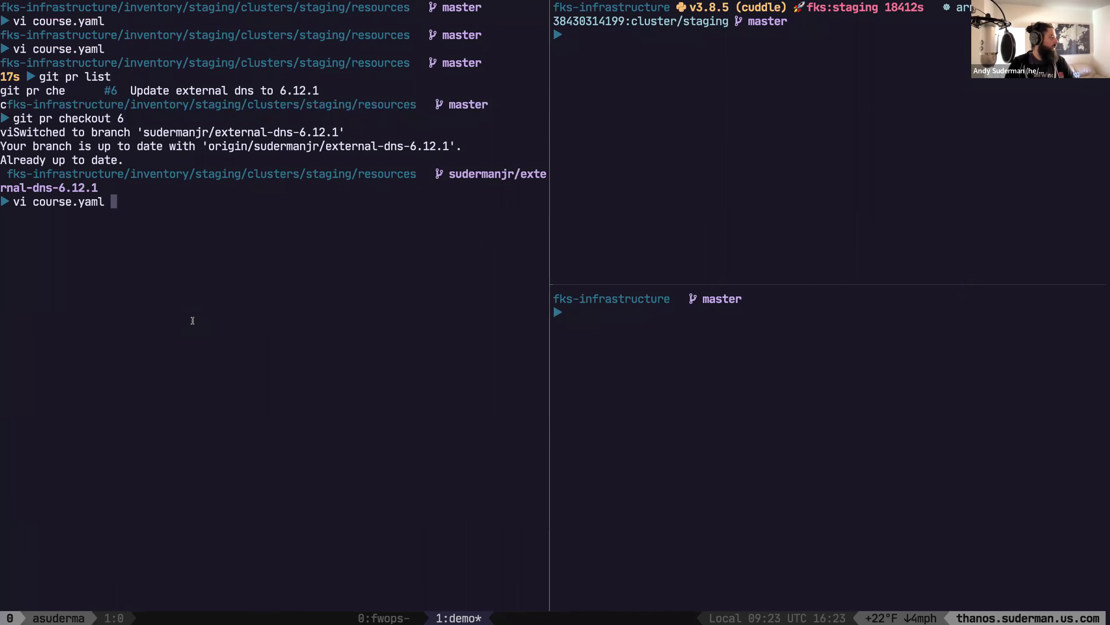
key("Return")
type("/external-dns")
key("Return")
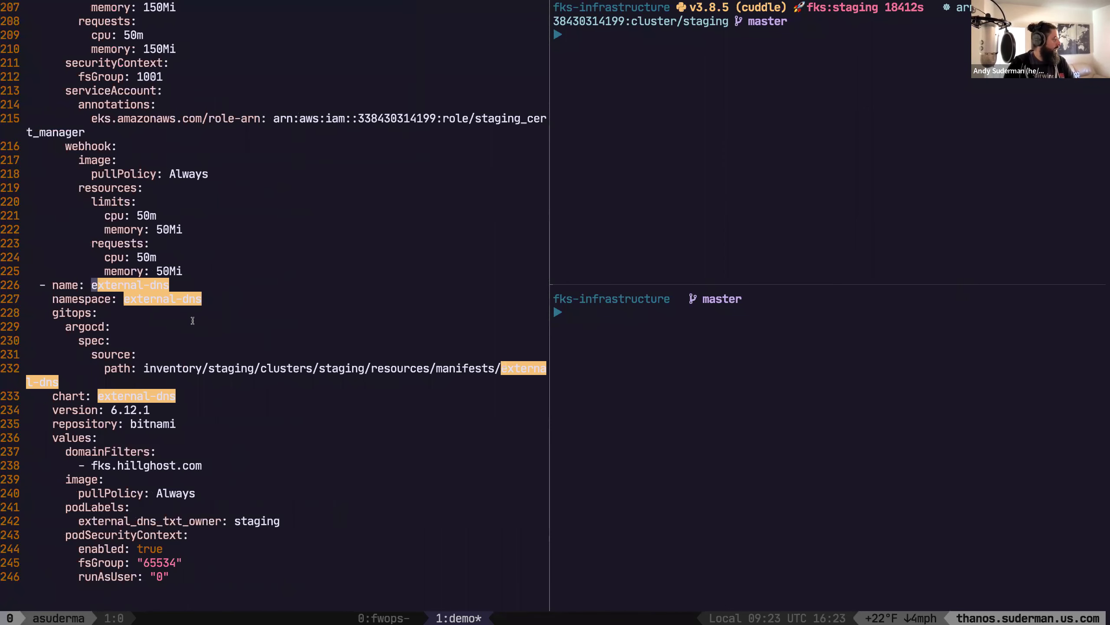
key("k")
key("k")
key("k")
key("k")
key("k")
key("k")
key("k")
key("k")
key("k")
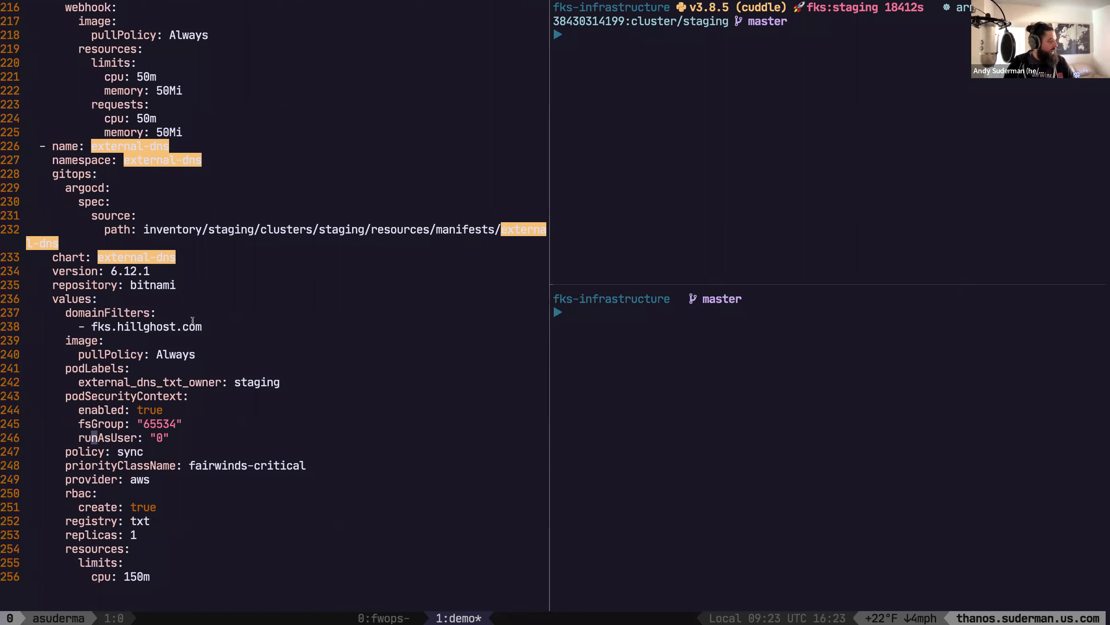
Remove the quotes around the external-dns fsGroup value so it is the integer 65534.
key("k")
key("dollar")
key("h")
key("h")
key("h")
key("h")
key("h")
key("h")
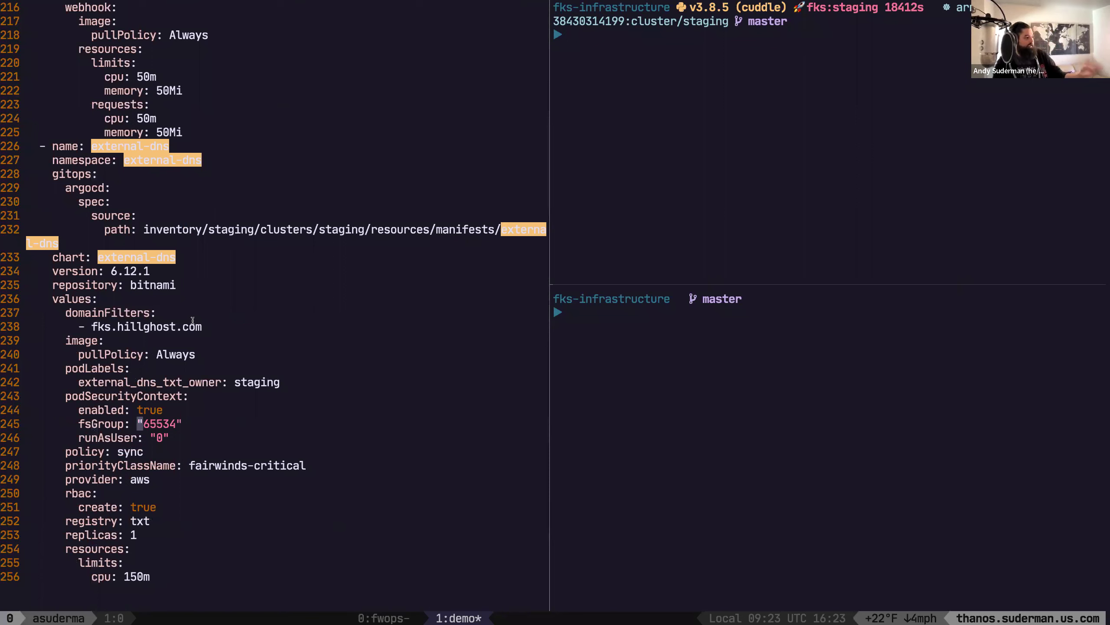
key("x")
key("x")
Remove the quotes around the runAsUser value so it is the integer 0, and save and quit course.yaml.
key("j")
key("h")
key("h")
key("x")
key("l")
key("x")
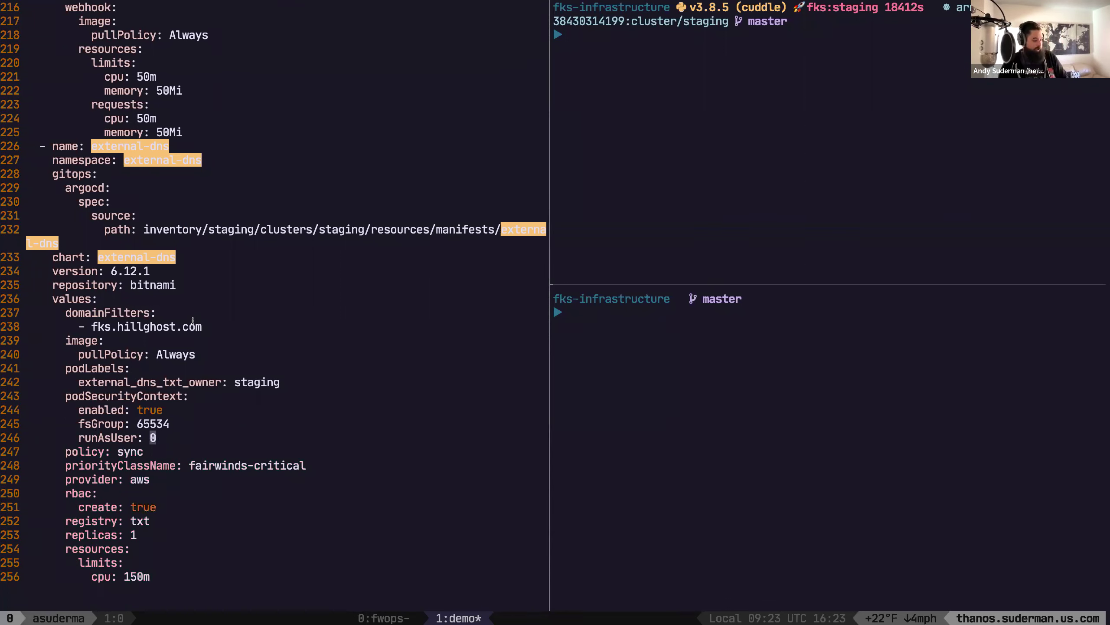
type(":wq")
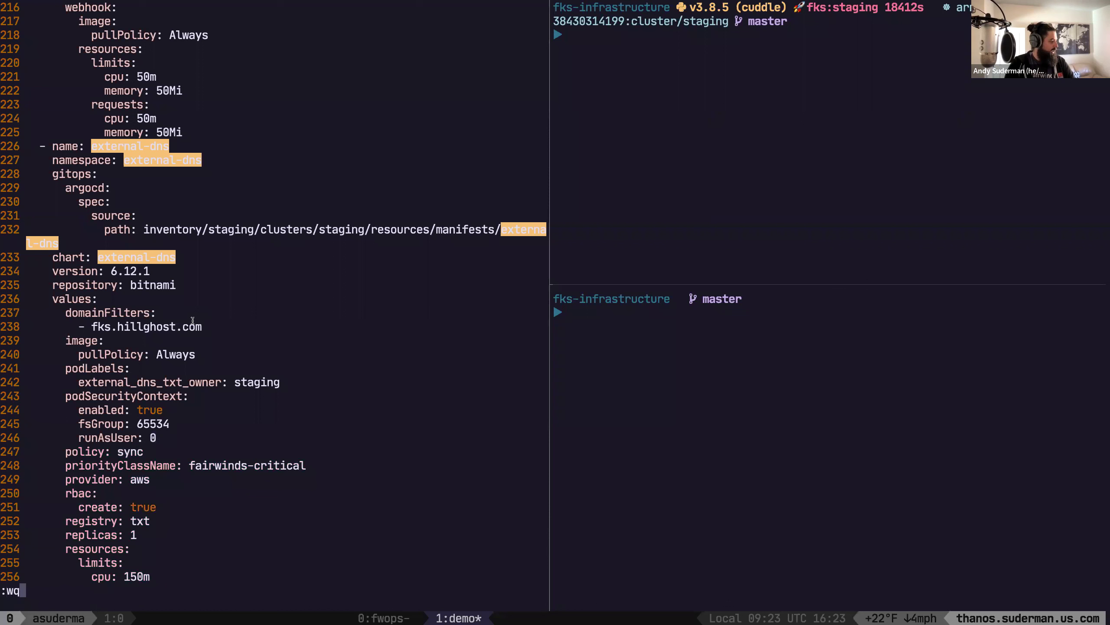
key("Return")
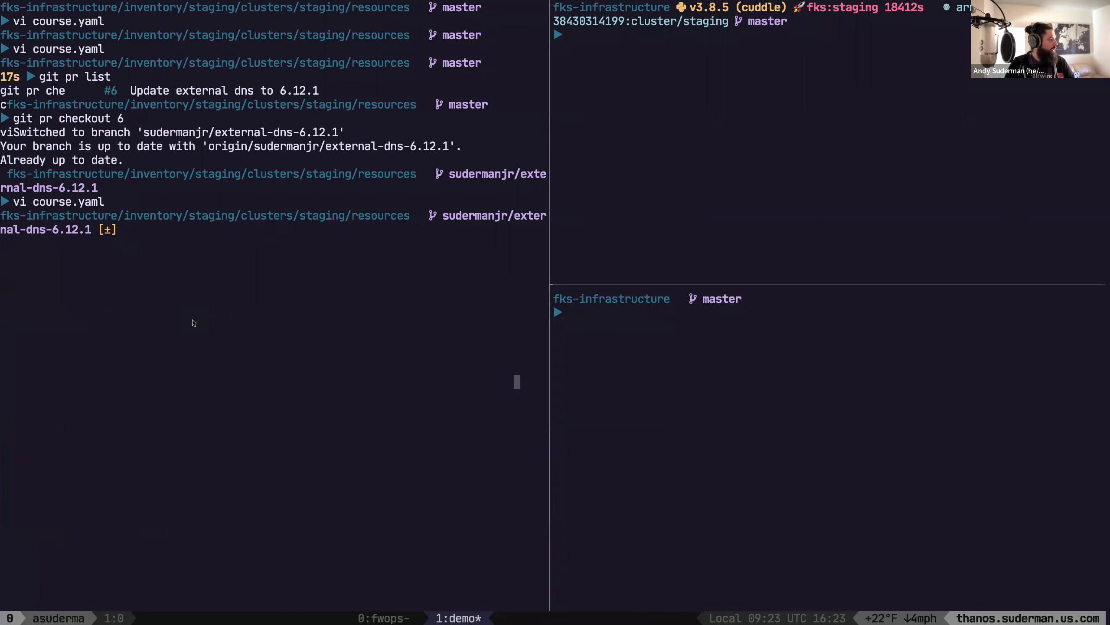
Regenerate only the external-dns manifests by running reckoner template course.yaml --output-dir manifests/ -o external-dns.
key("ctrl+r")
type("reckoner templ")
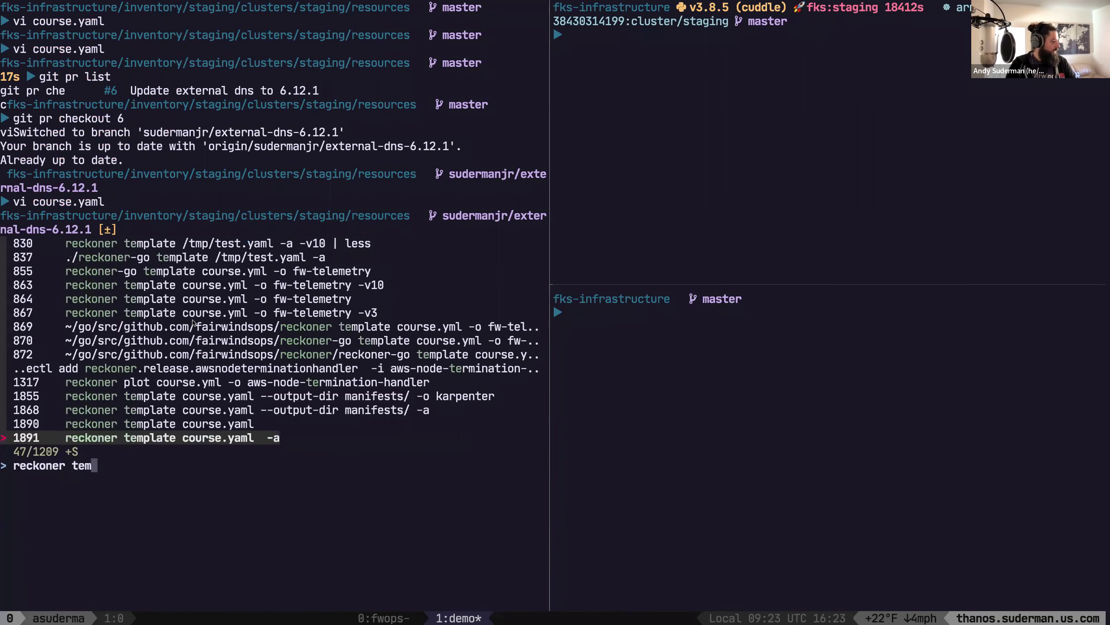
key("Up")
key("Up")
key("Return")
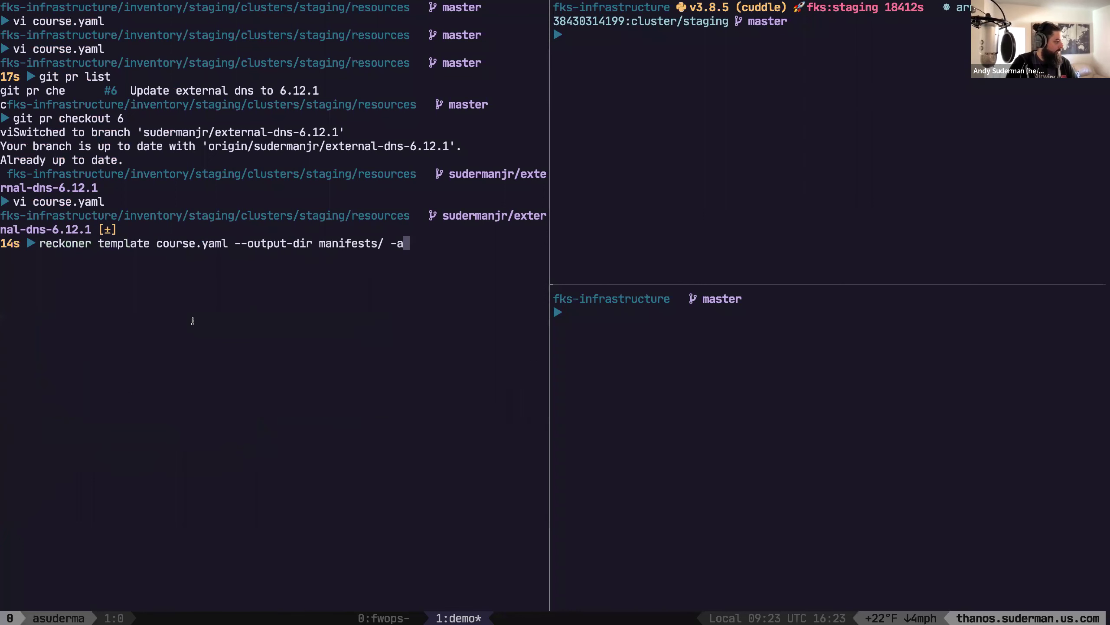
key("BackSpace")
type("op")
key("BackSpace")
type("external-dns")
key("Return")
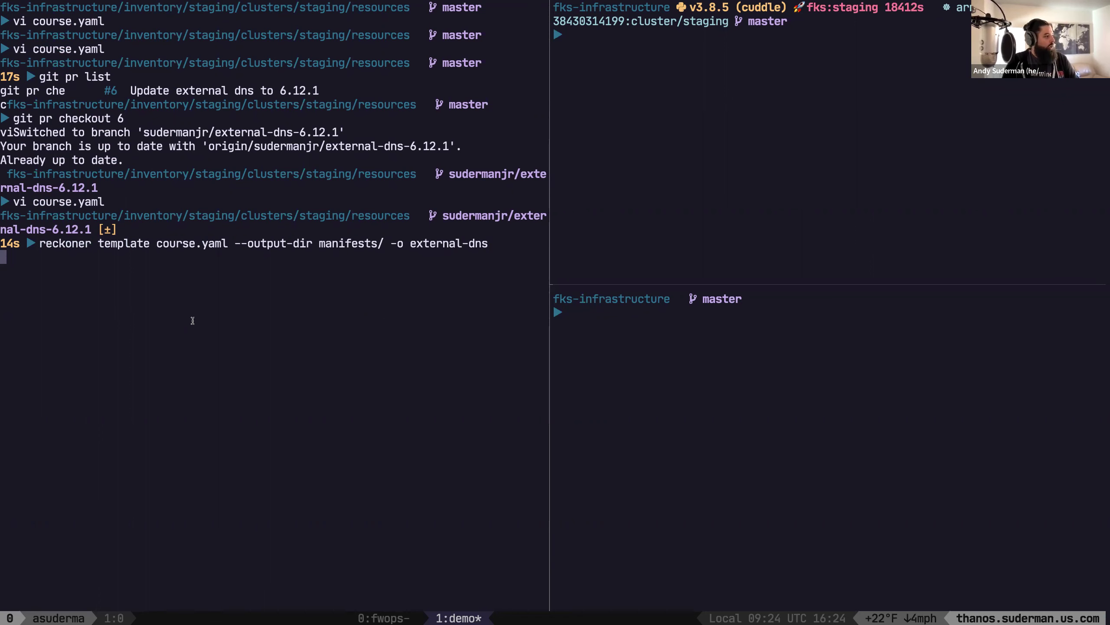
Run git diff in the other terminal pane and review the changes to course.yaml and the external-dns deployment manifest.
key("ctrl+b")
key("Right")
type("git diff")
key("Return")
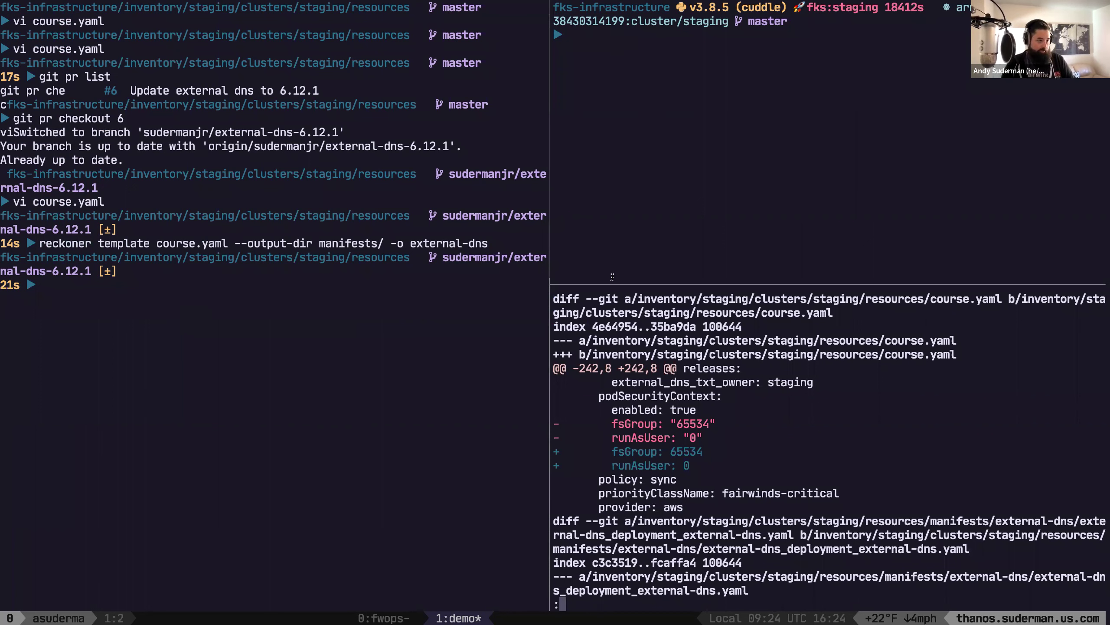
key("space")
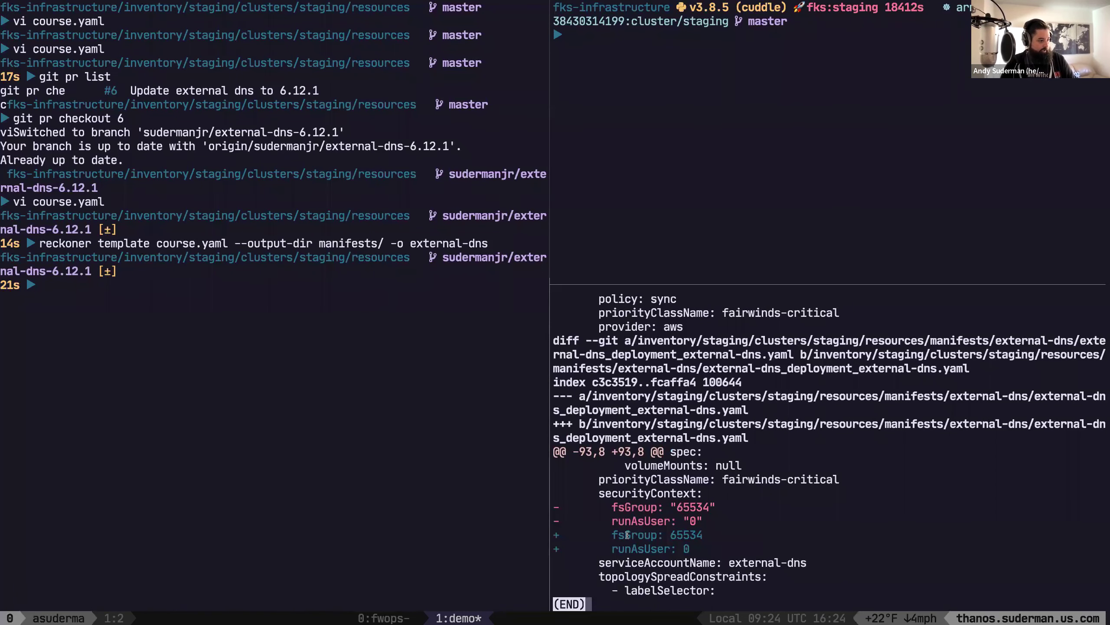
Return to the working pane, stage all changes and commit them with the message "fix schema".
key("ctrl+b")
key("Left")
type("git add --all")
key("Return")
type("git commit -m \"fi")
type("x name")
key("BackSpace")
key("BackSpace")
key("BackSpace")
key("BackSpace")
type("che")
key("BackSpace")
key("BackSpace")
key("BackSpace")
type("schema\"")
key("Return")
Push the commit to the pull request branch and switch to the browser showing the kubeconform job.
type("git push")
key("Return")
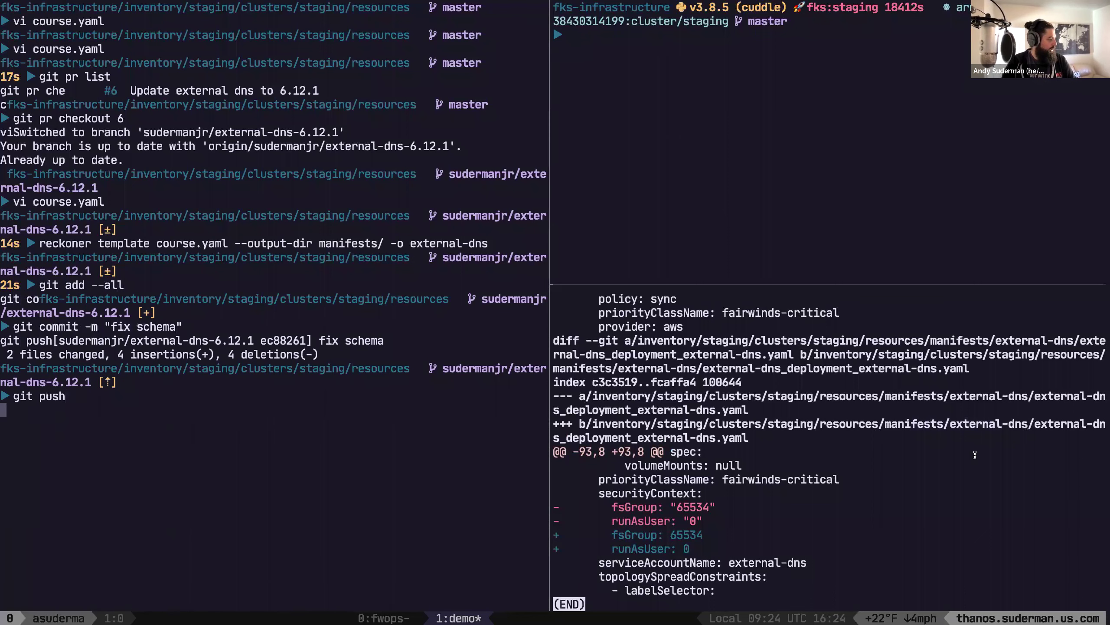
key("super+Tab")
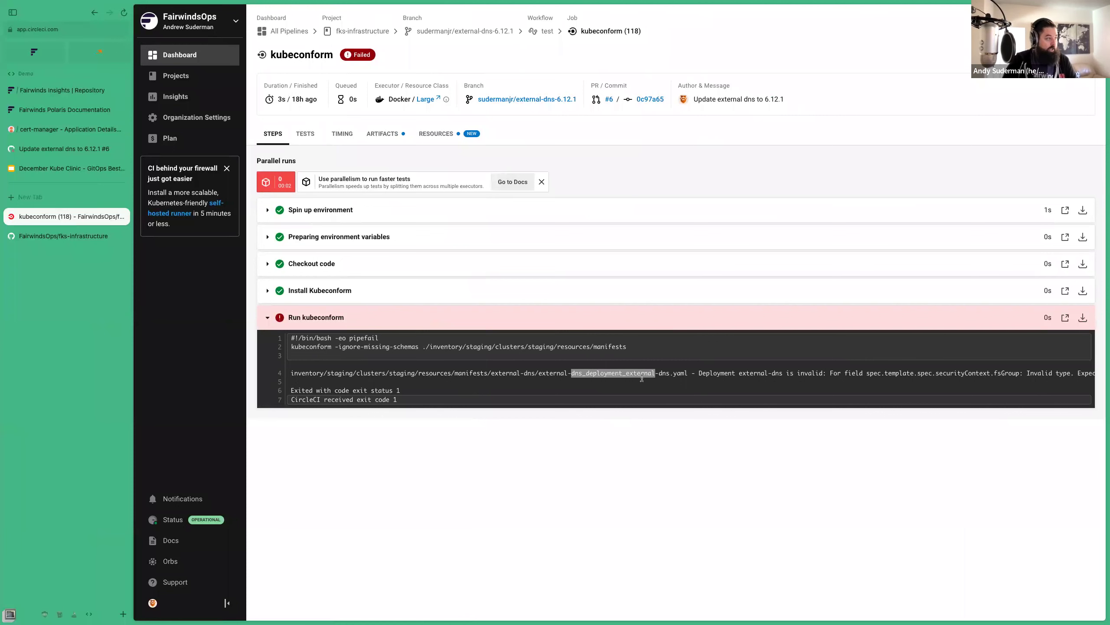
Leave the kubeconform job and return to the pull request "Update external dns to 6.12.1" to view its check results.
left_click(306, 137)
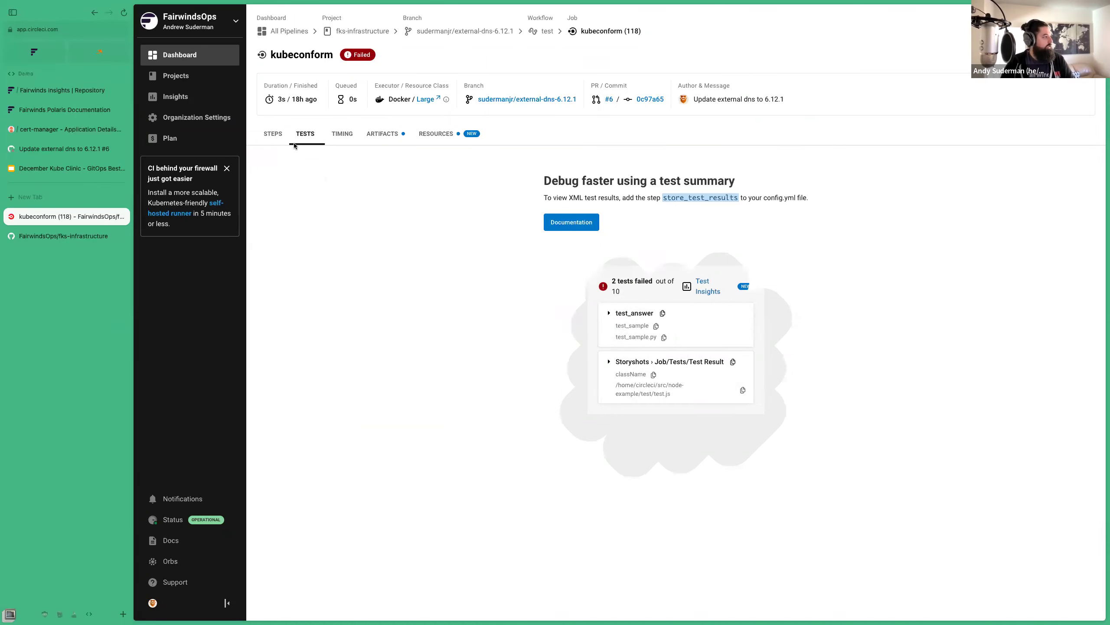
left_click(273, 134)
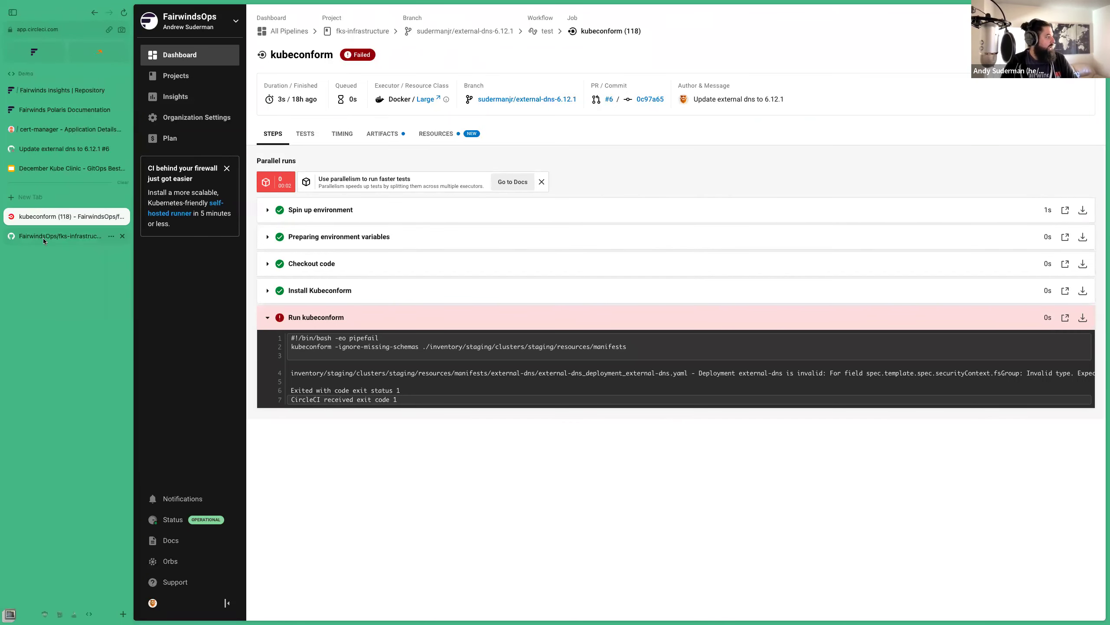
left_click(44, 236)
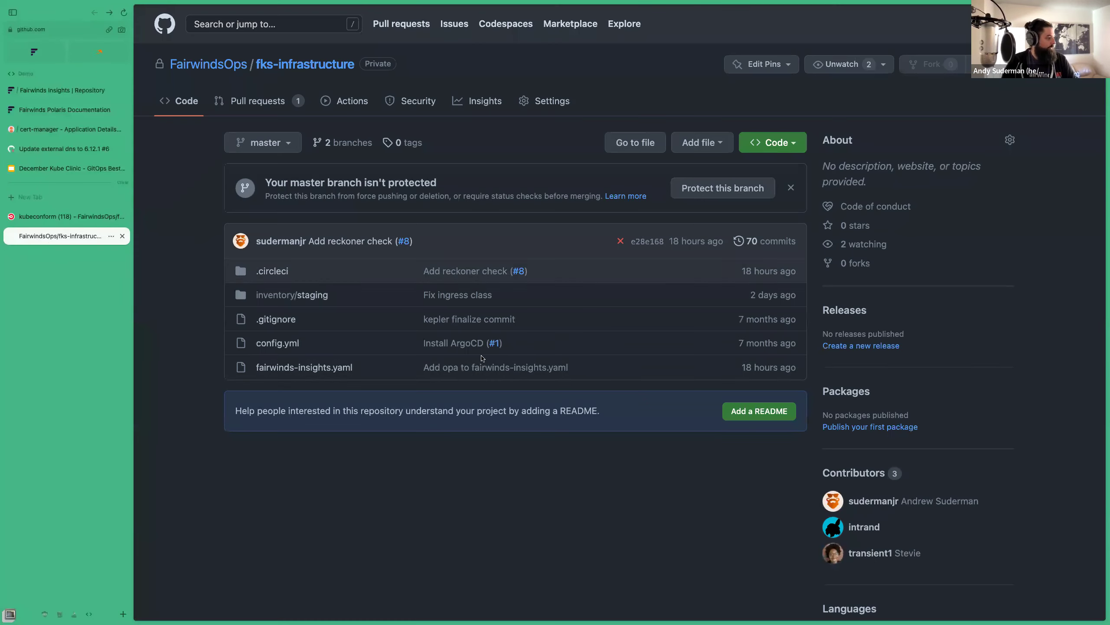
left_click(52, 148)
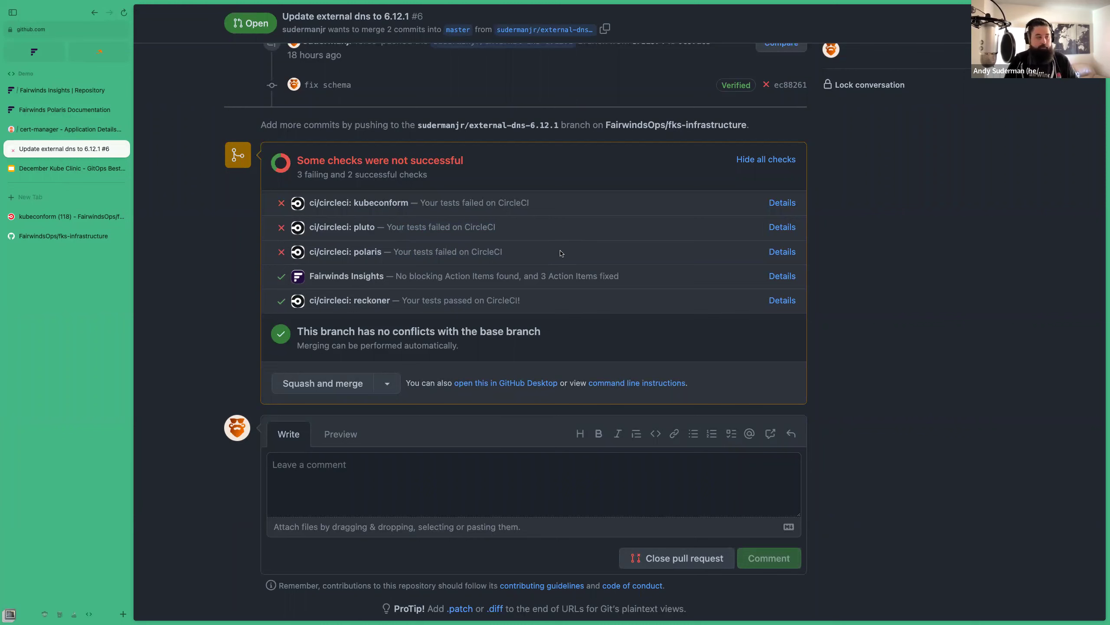
Open the details of the polaris check and examine the container findings near the end of the audit log.
left_click(782, 251)
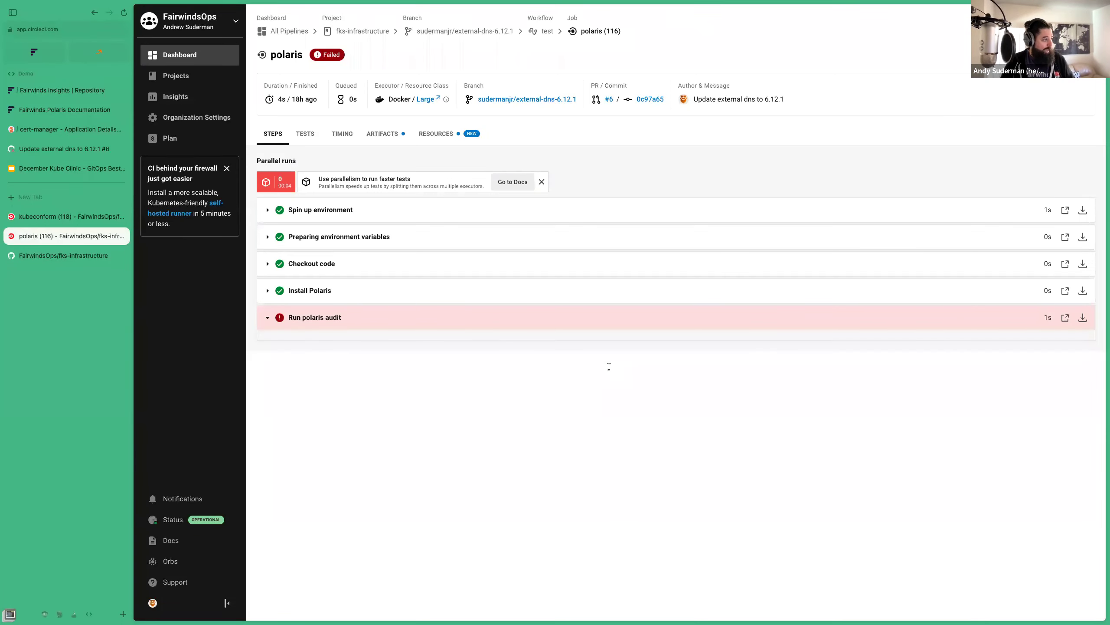
scroll(528, 453, "up", 5)
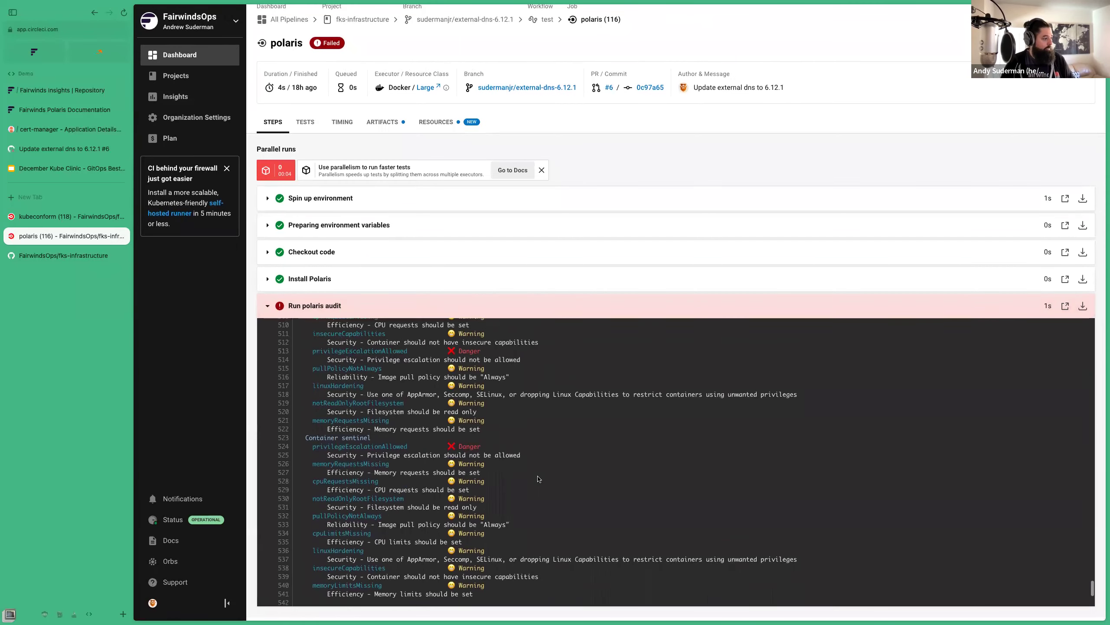
scroll(538, 478, "up", 4)
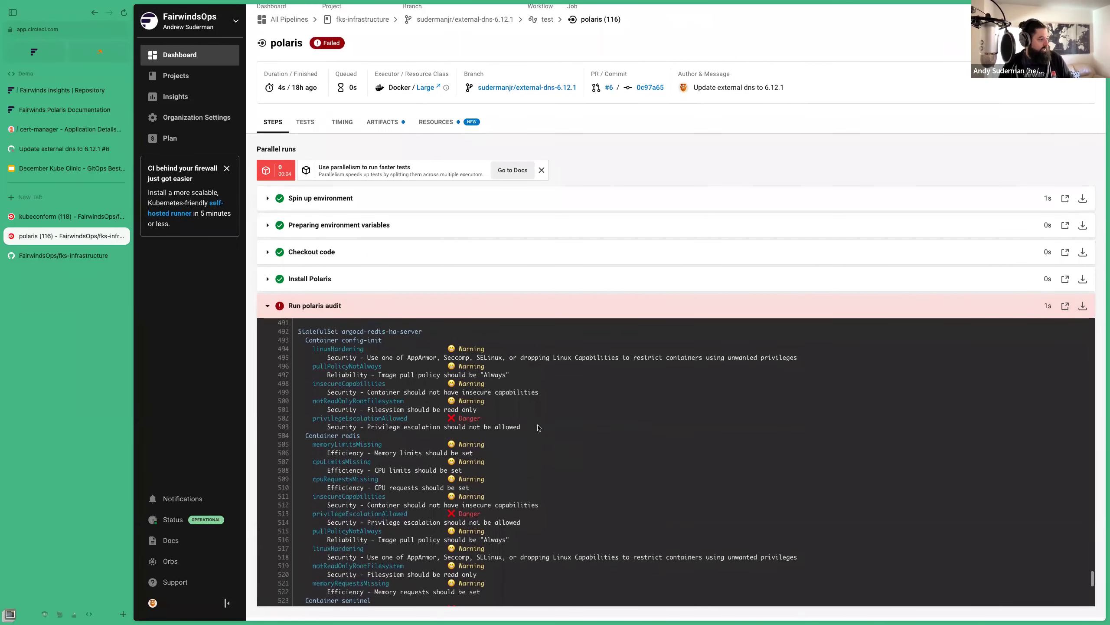
scroll(539, 427, "up", 15)
left_click_drag(538, 427, 538, 506)
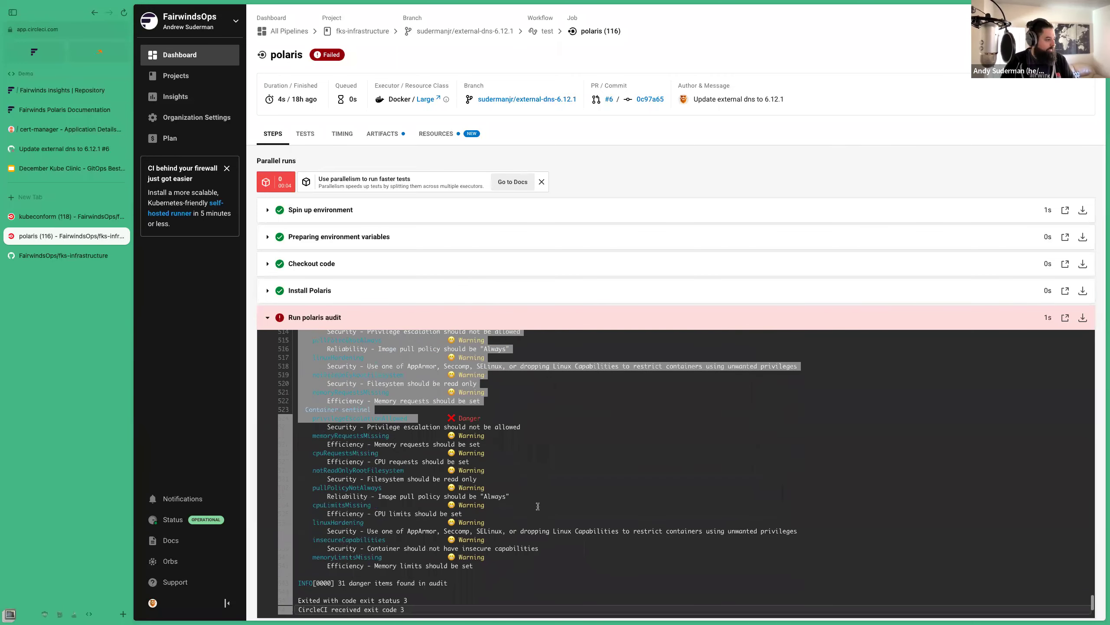
left_click(538, 507)
scroll(538, 437, "up", 3)
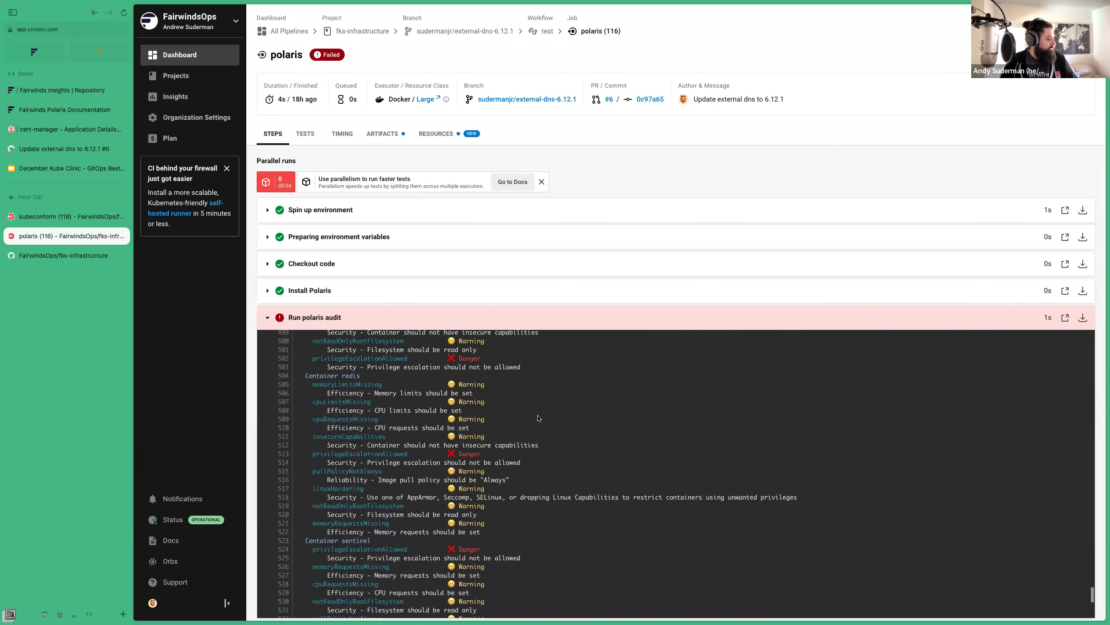
scroll(538, 418, "down", 3)
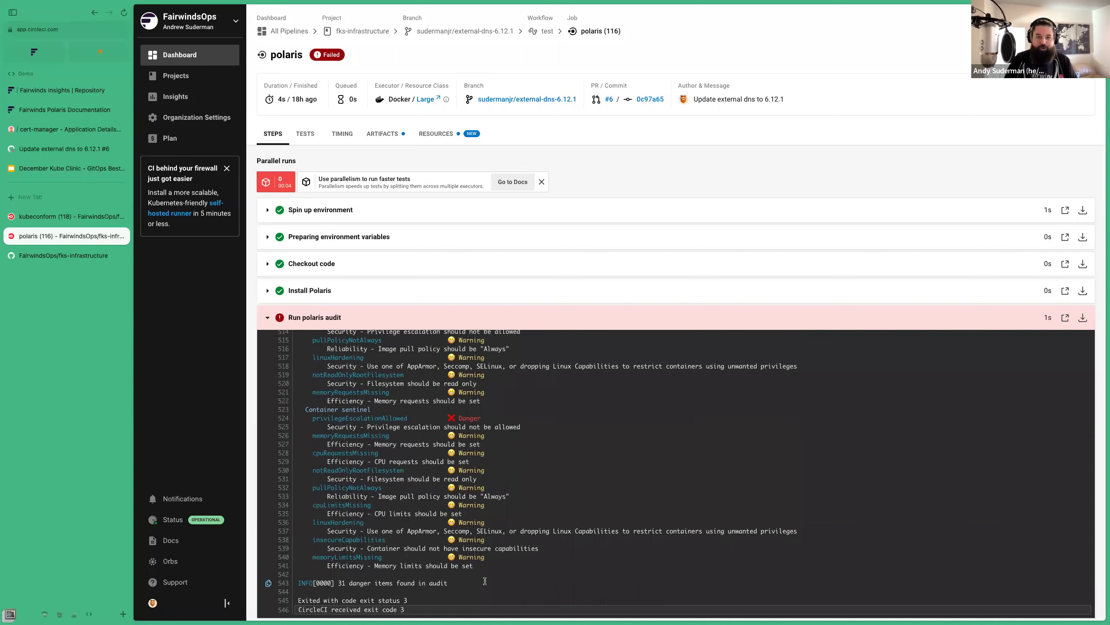
Examine the polaris audit command and the full YAML parsing messages at the start of the log.
scroll(485, 581, "up", 20)
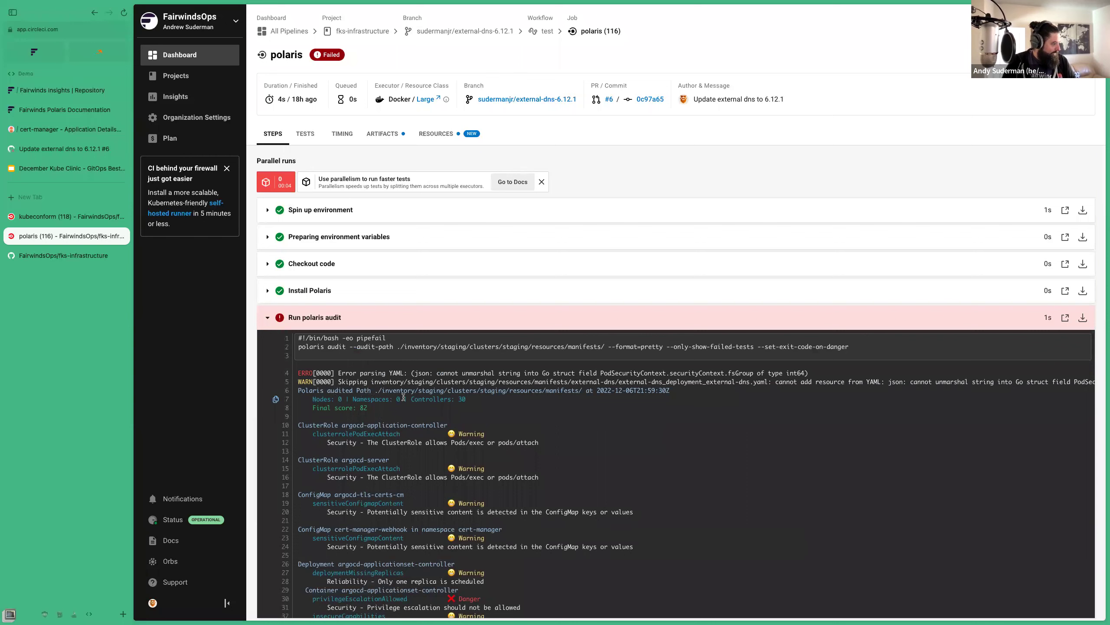
left_click_drag(410, 397, 302, 357)
left_click(556, 407)
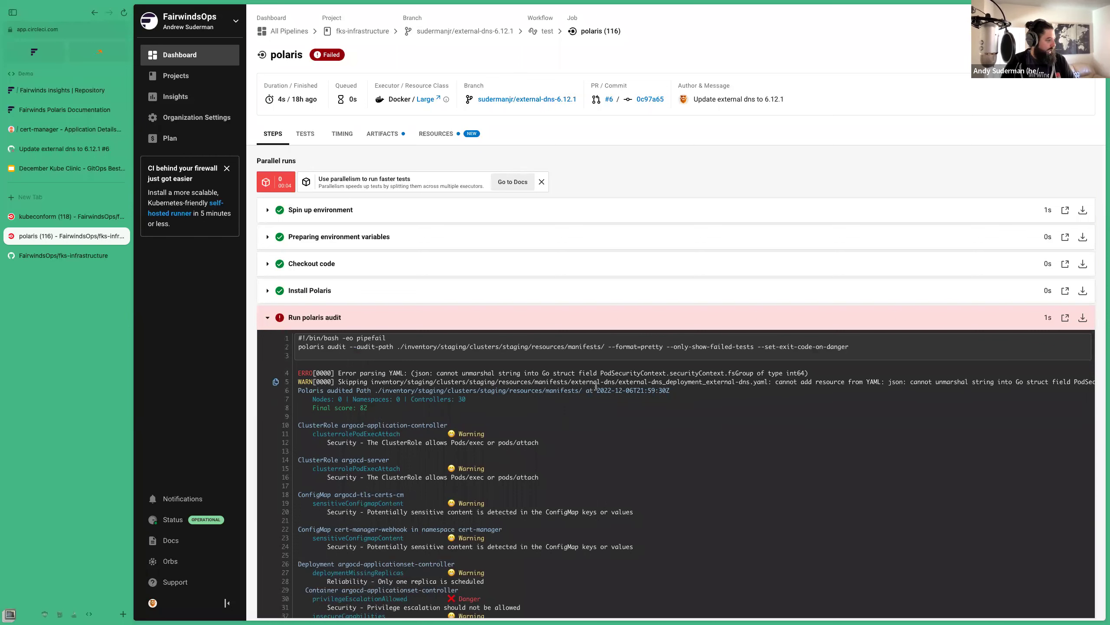
left_click_drag(808, 382, 1043, 377)
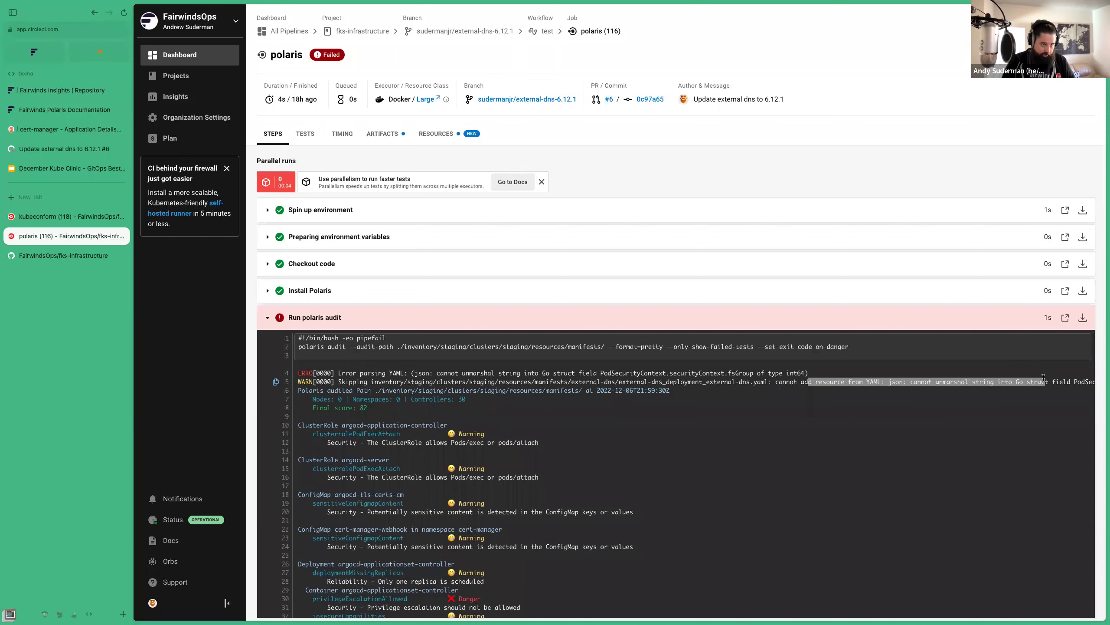
left_click(1044, 376)
scroll(1032, 381, "right", 5)
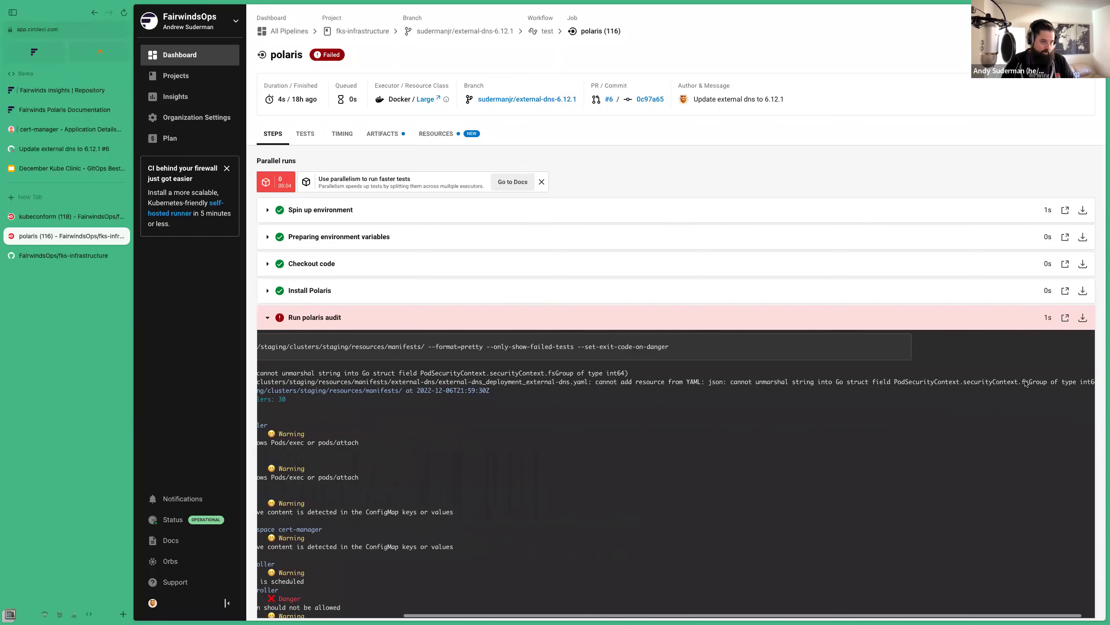
scroll(981, 389, "right", 1)
mouse_move(913, 382)
left_mouse_down()
mouse_move(1084, 382)
mouse_move(925, 382)
left_mouse_up()
left_click_drag(827, 381, 1036, 382)
left_click(607, 398)
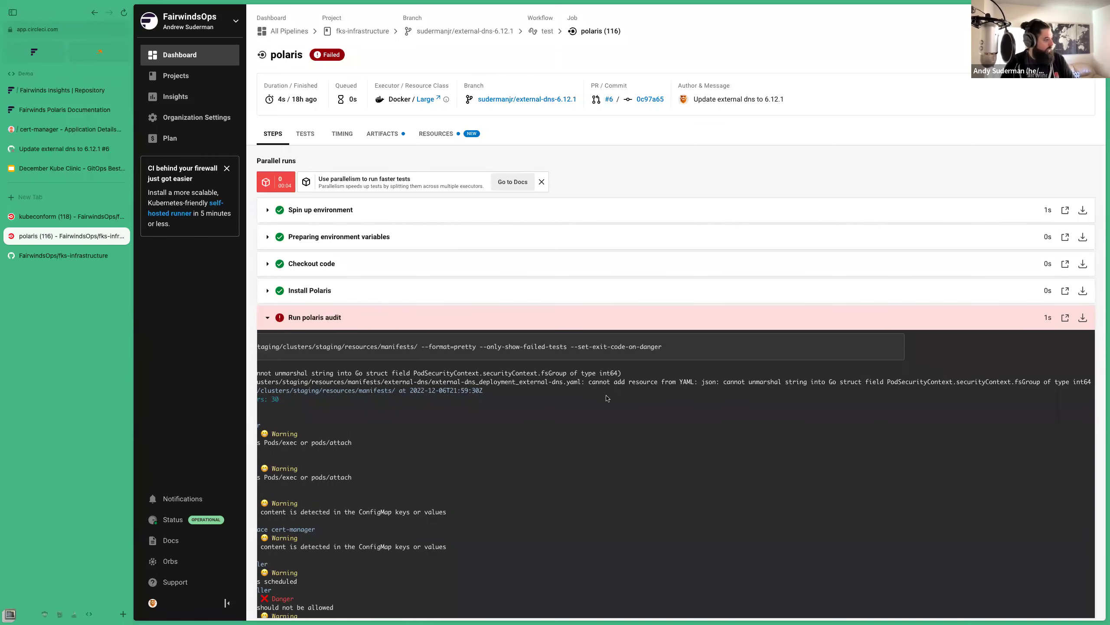
scroll(607, 398, "left", 6)
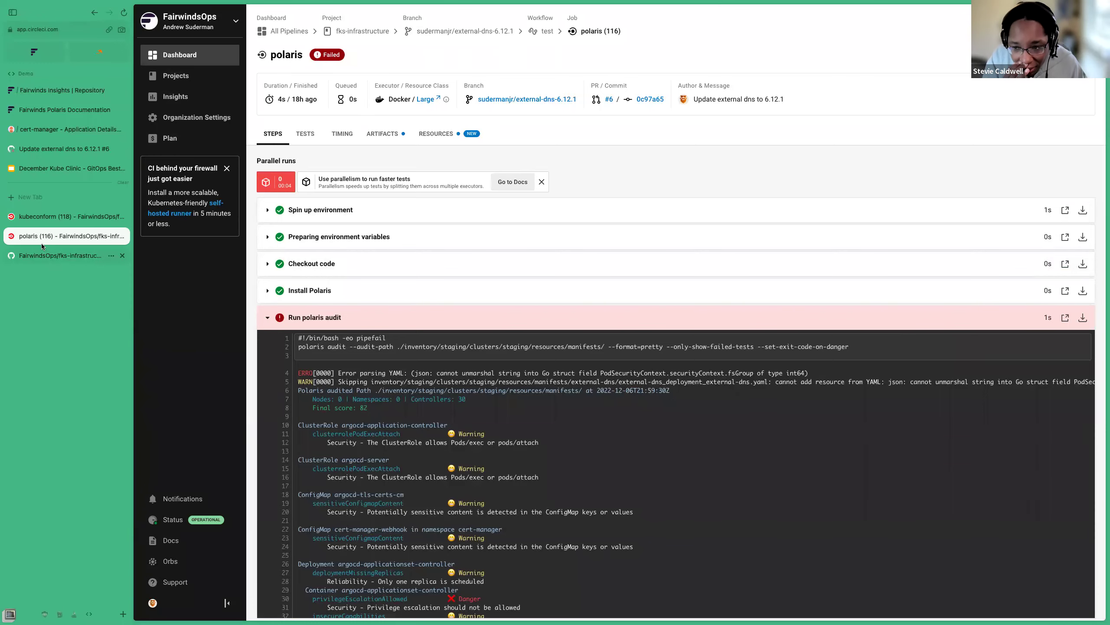
Return to the external-dns pull request and highlight the kubeconform check result.
left_click(63, 257)
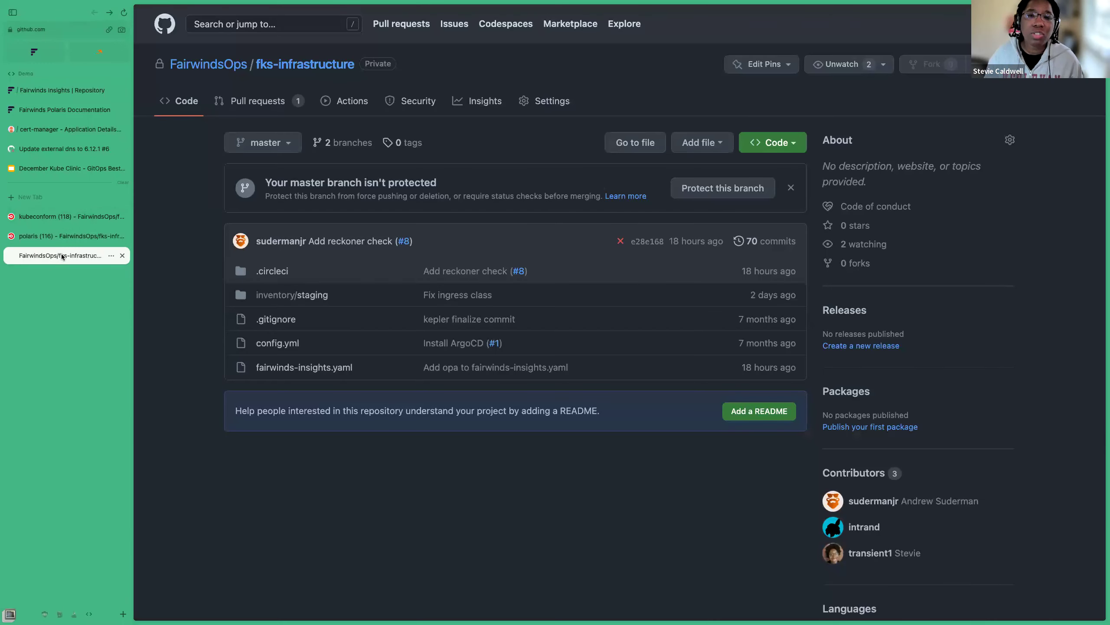
left_click(55, 235)
left_click(64, 149)
left_click_drag(520, 353, 704, 353)
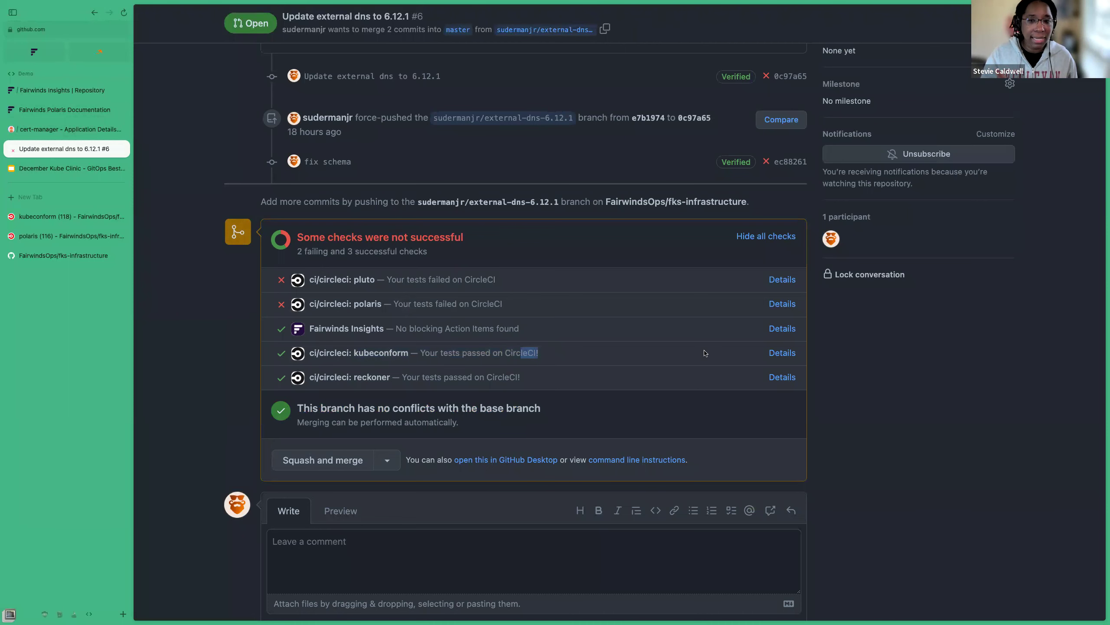
Reopen the polaris job and highlight the YAML parsing messages at the start of its log.
left_click(42, 223)
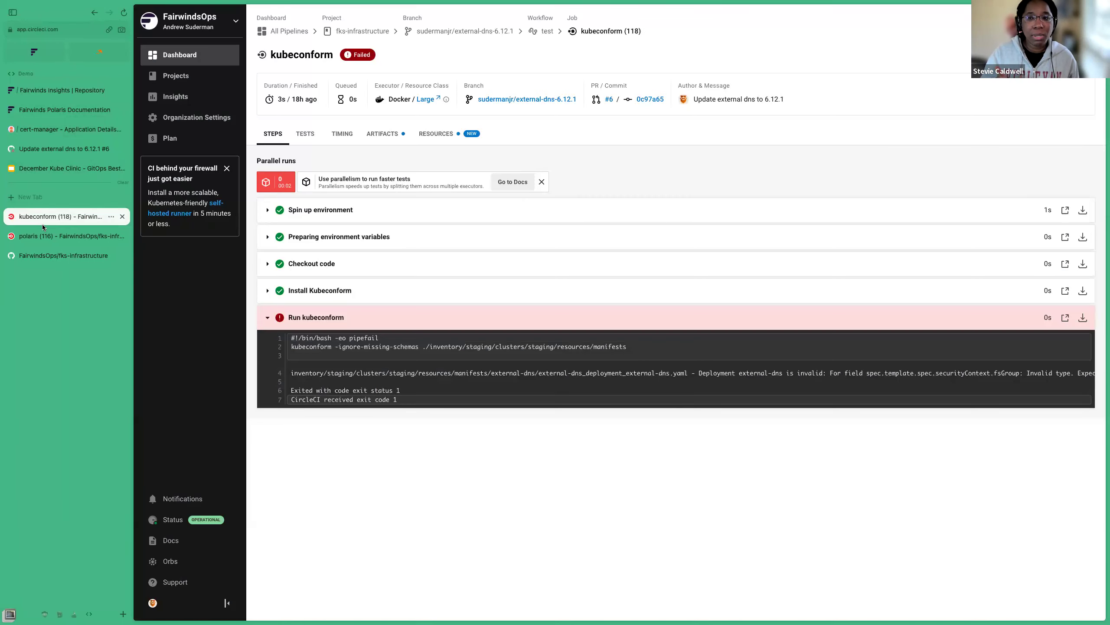
left_click(73, 255)
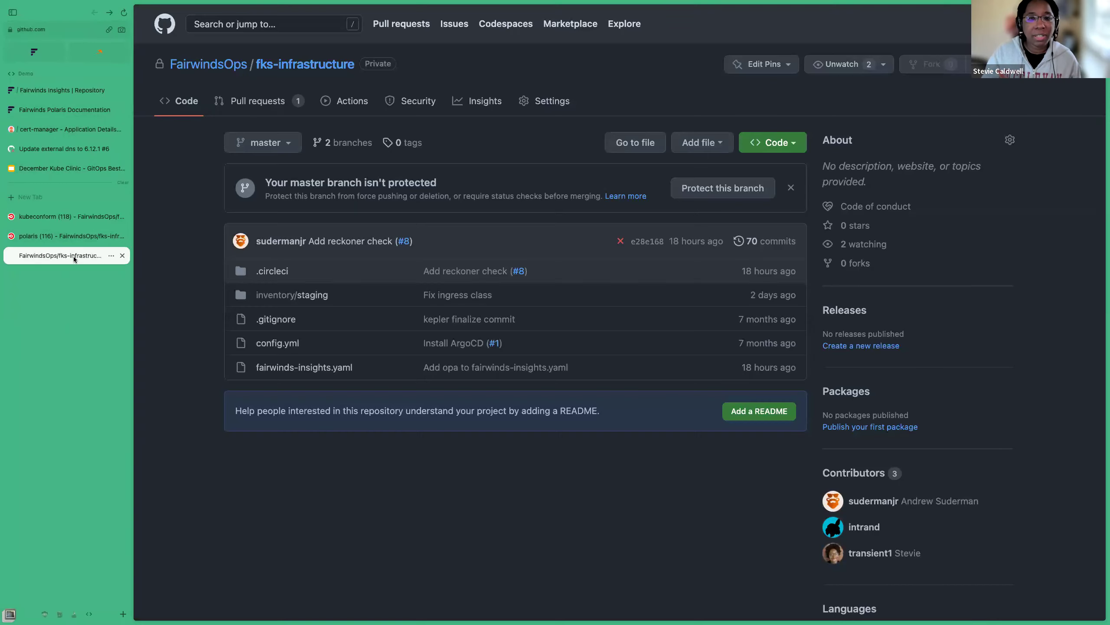
left_click(68, 236)
scroll(569, 513, "up", 2)
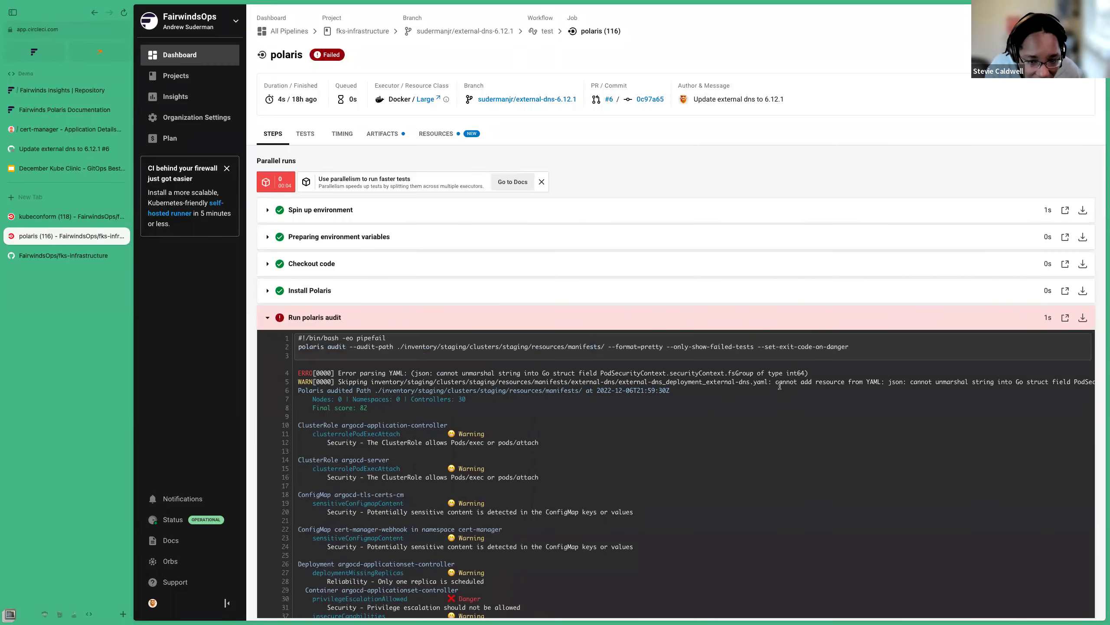
left_click_drag(752, 373, 299, 355)
left_click(832, 376)
Read through the polaris audit findings for the Argo CD deployments and the other workloads.
scroll(751, 551, "down", 5)
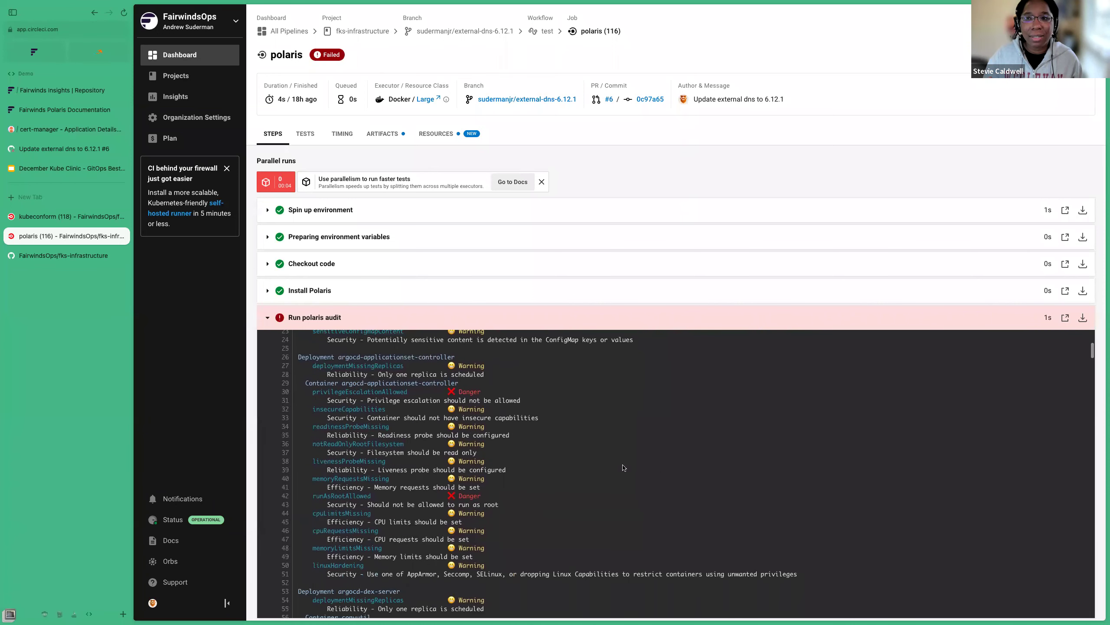
left_click(622, 325)
scroll(721, 504, "down", 15)
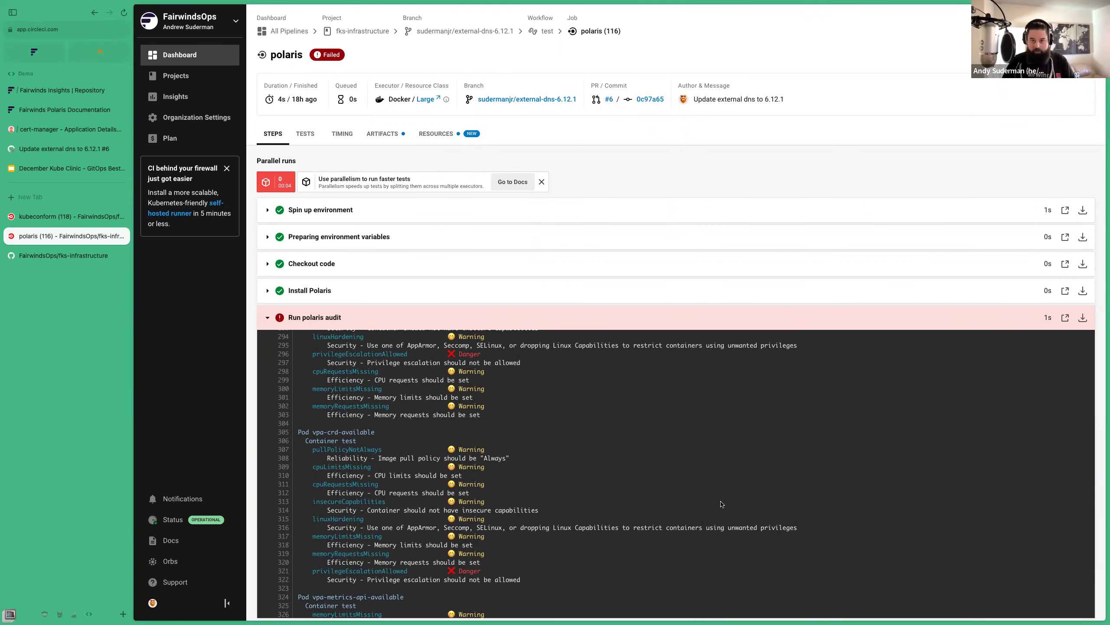
scroll(369, 410, "up", 20)
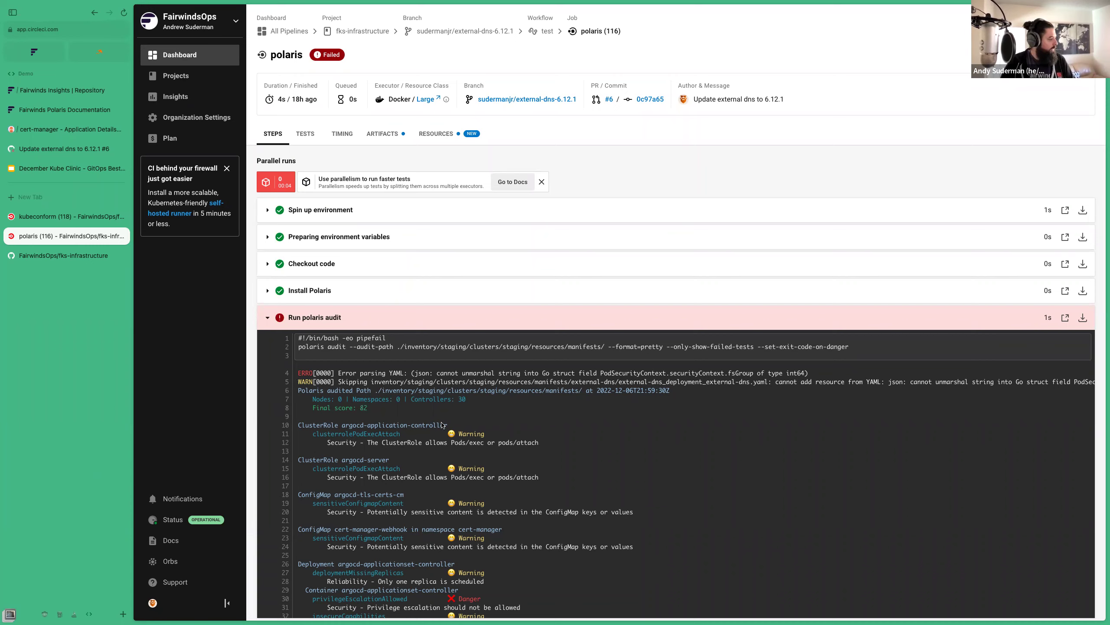
scroll(441, 424, "down", 3)
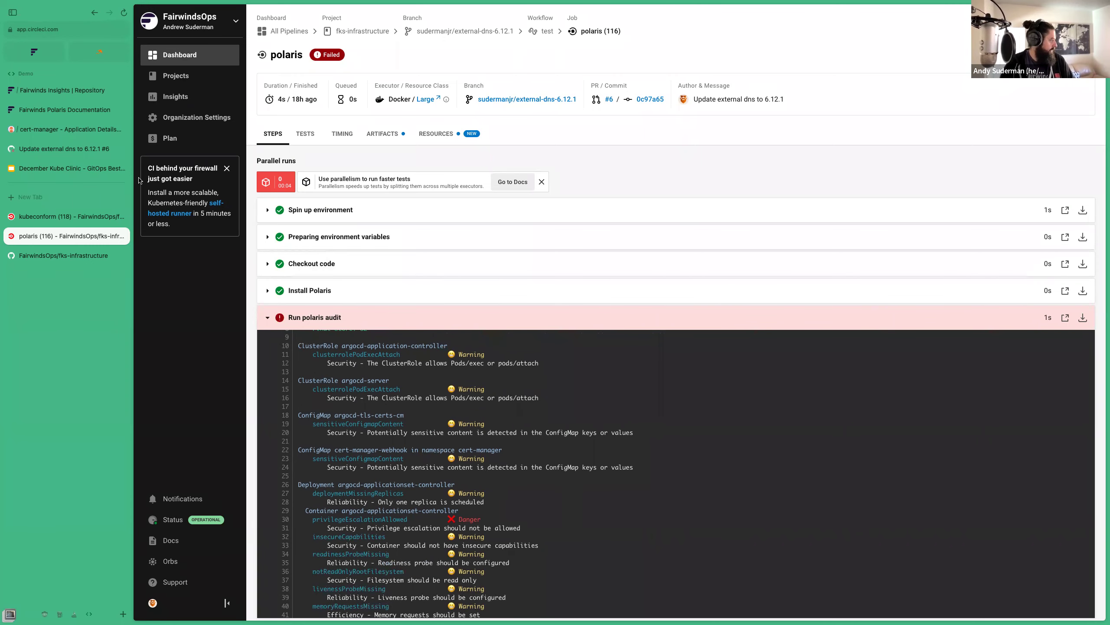
scroll(518, 401, "down", 15)
scroll(518, 400, "down", 5)
left_click_drag(481, 334, 418, 473)
left_click(413, 470)
scroll(413, 470, "down", 2)
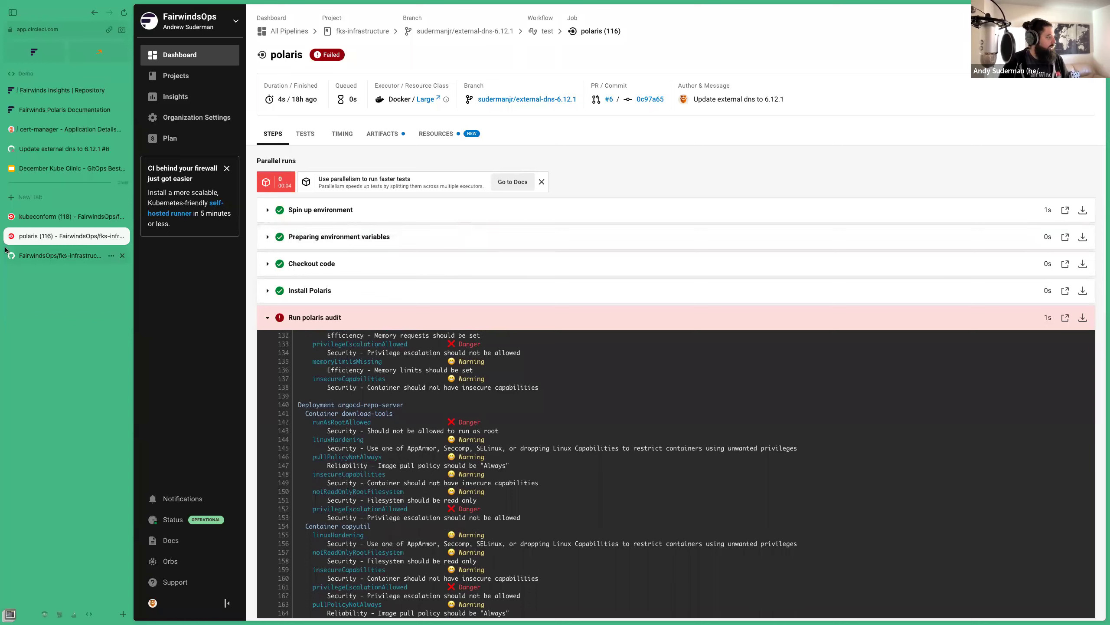
Open the pluto check's details from the pull request and examine the deprecated API versions and their replacements.
left_click(54, 151)
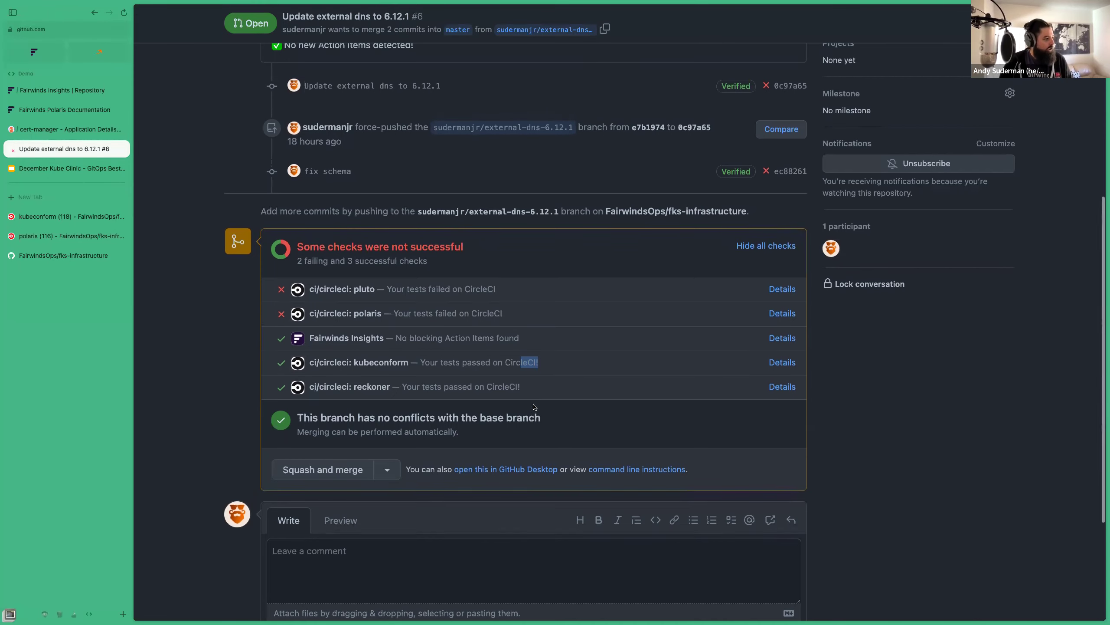
left_click(782, 289)
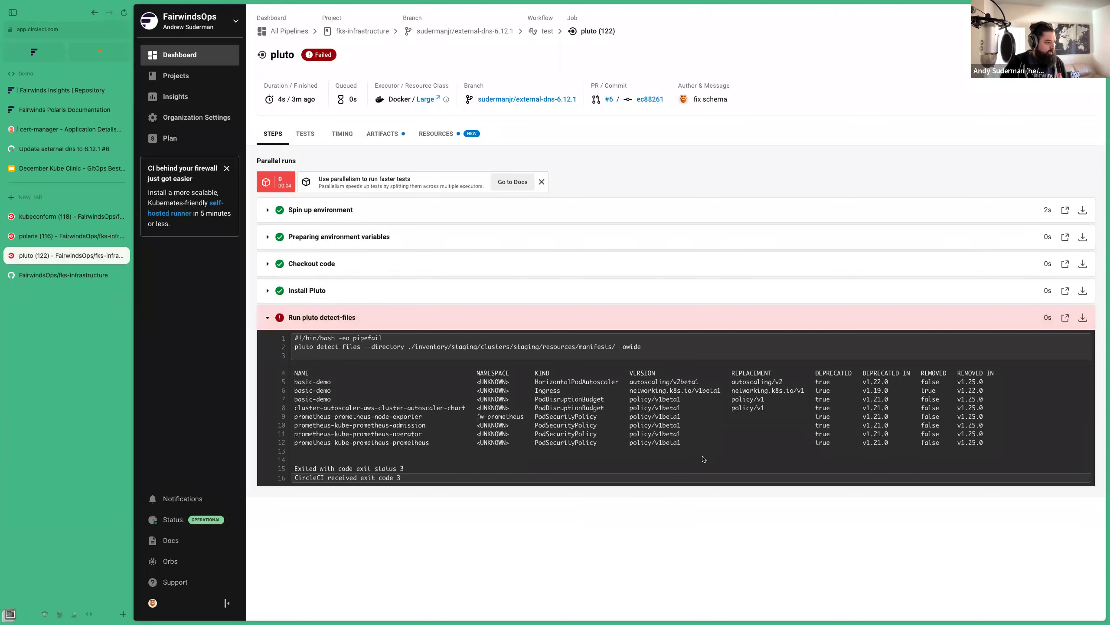
left_click_drag(509, 408, 481, 443)
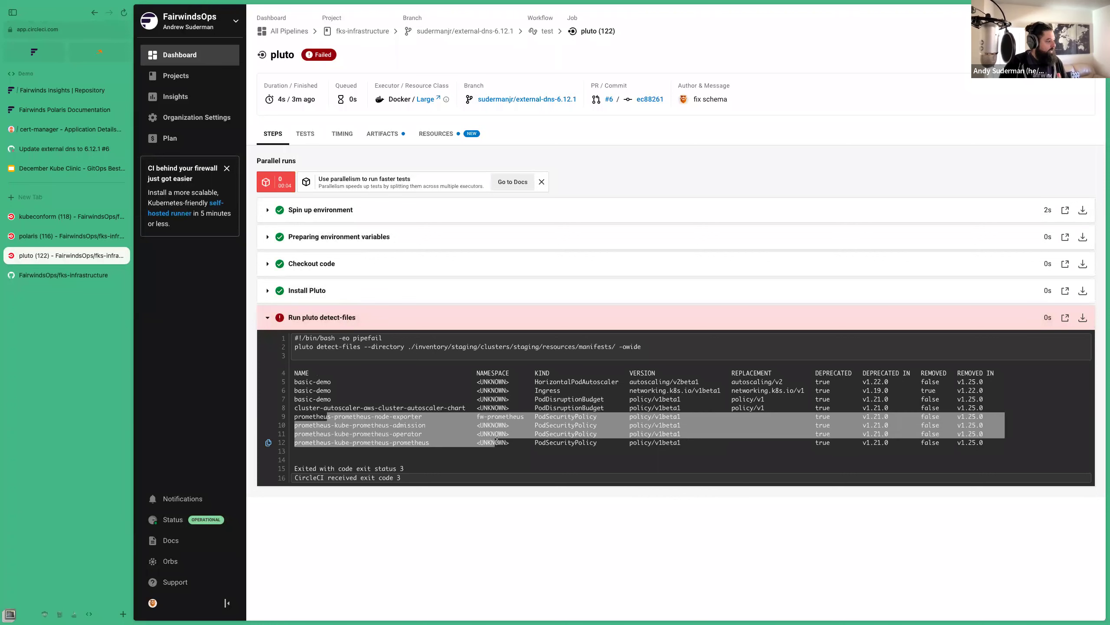
left_click(761, 393)
left_click_drag(765, 403, 764, 432)
left_click(764, 432)
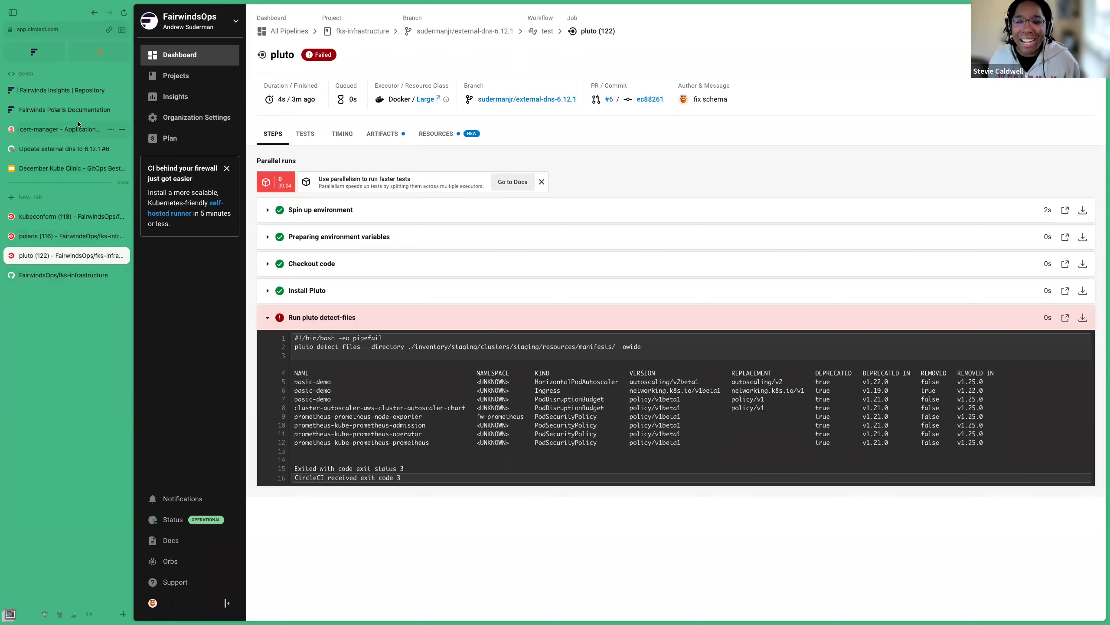
Return to the external-dns pull request, review its checks, and squash and merge it.
left_click(61, 149)
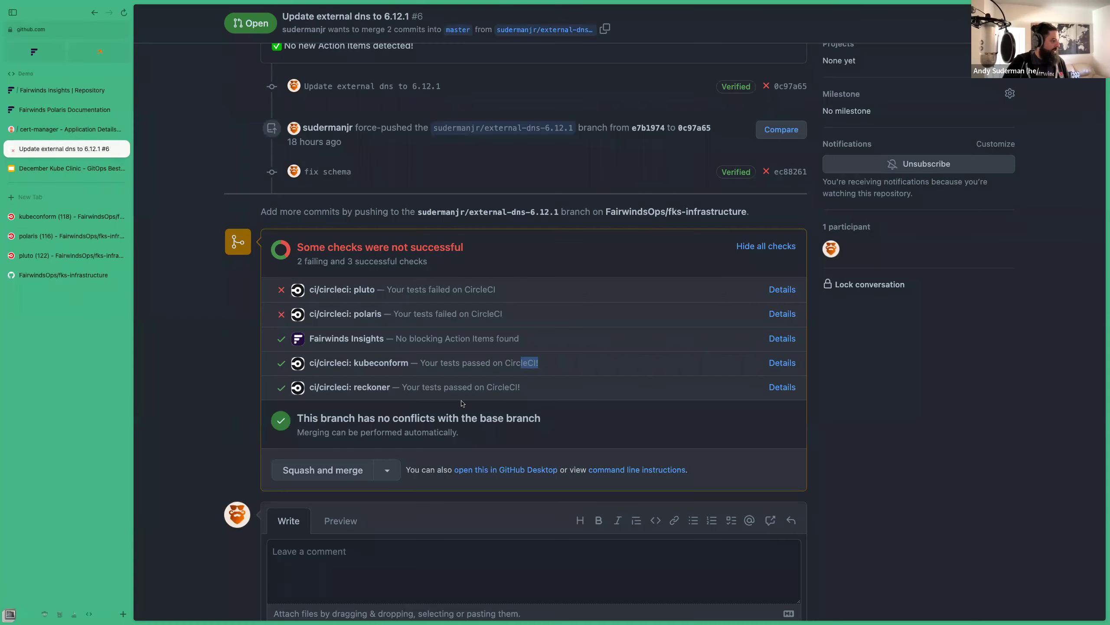
scroll(437, 400, "up", 3)
scroll(372, 398, "down", 5)
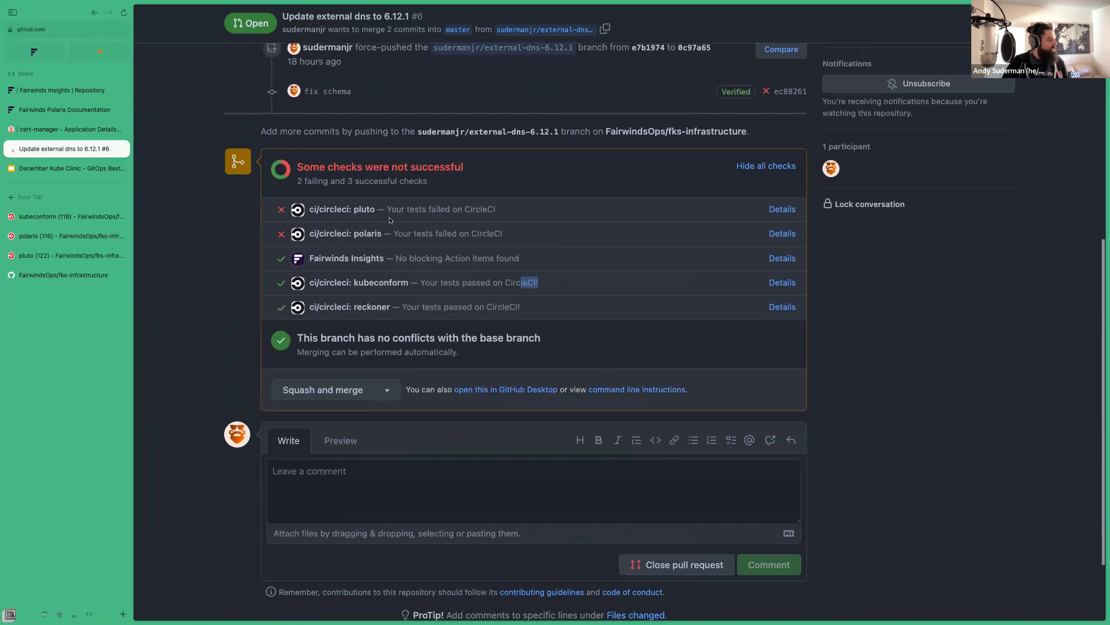
scroll(336, 396, "up", 1)
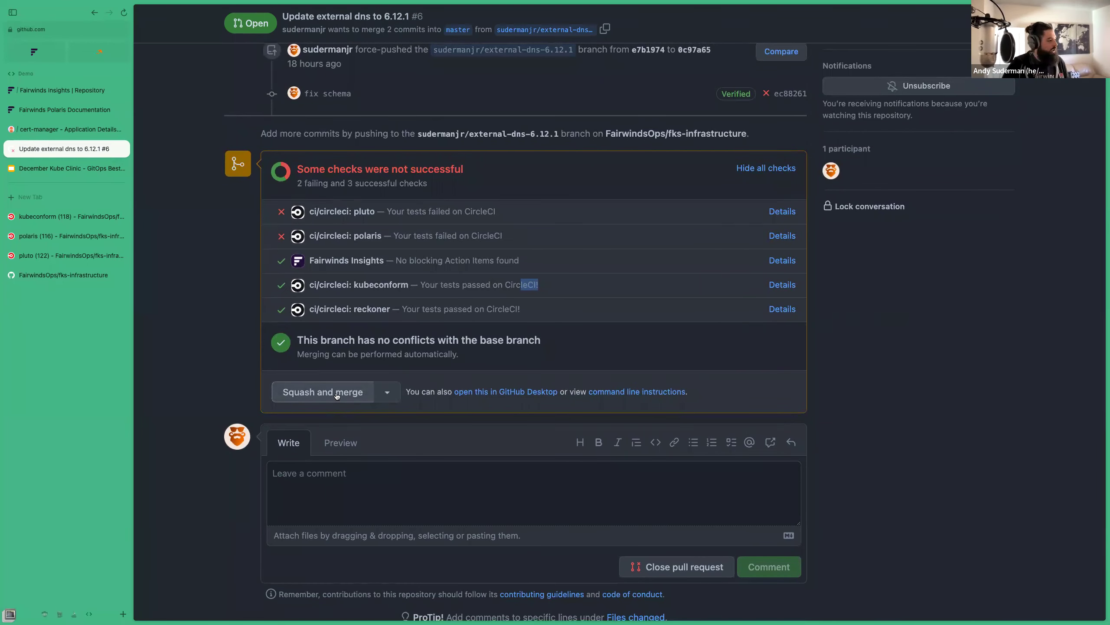
scroll(336, 396, "up", 1)
scroll(618, 257, "up", 10)
scroll(334, 509, "down", 6)
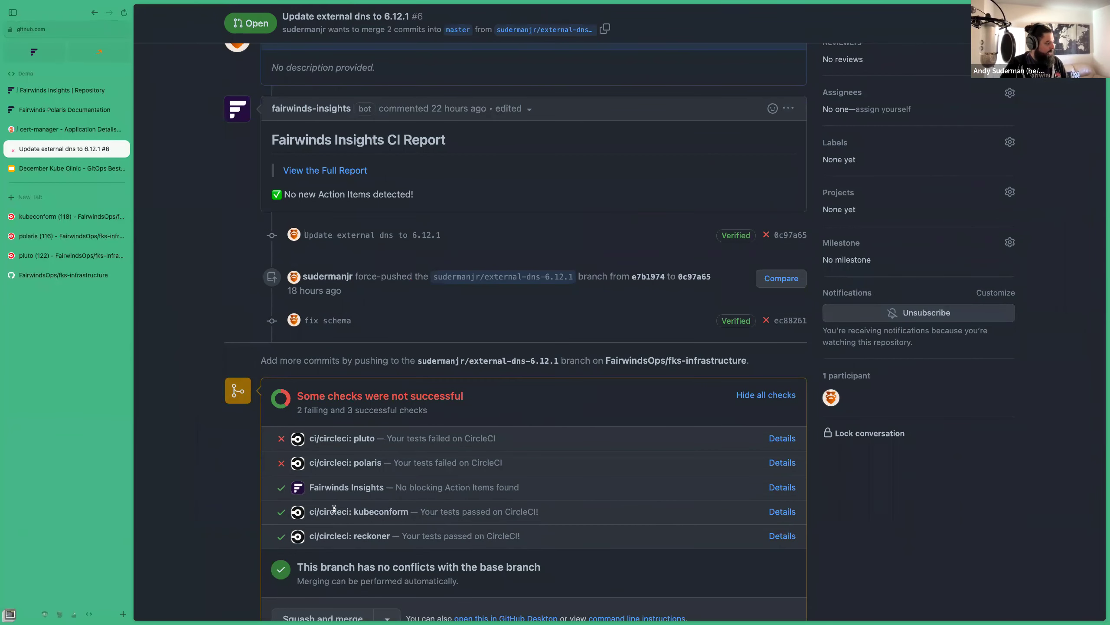
scroll(334, 508, "down", 5)
left_click(323, 453)
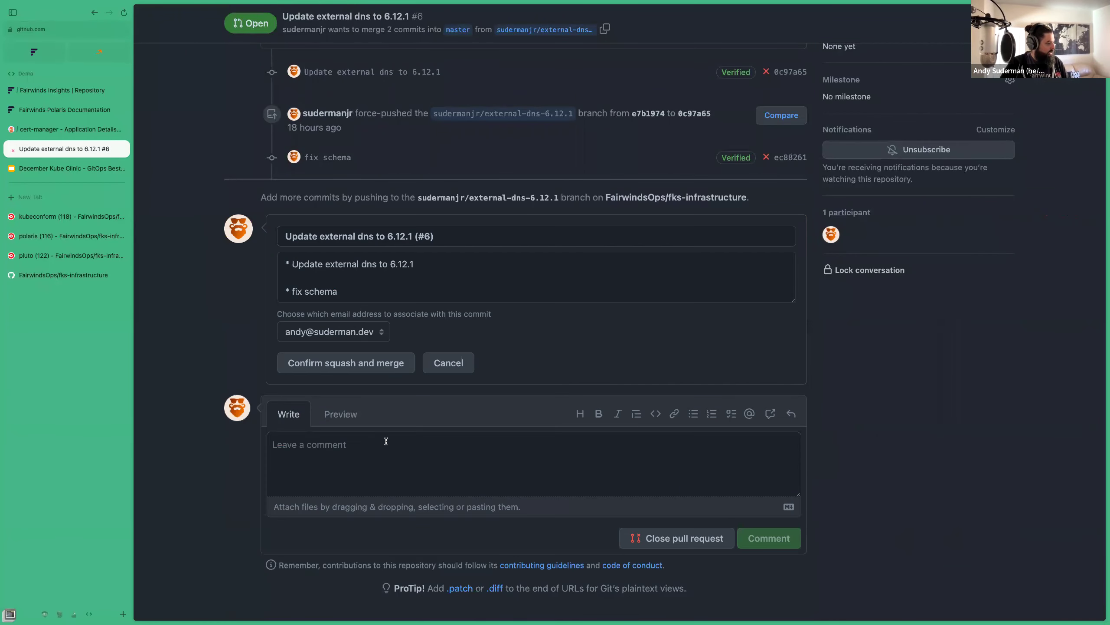
left_click(334, 367)
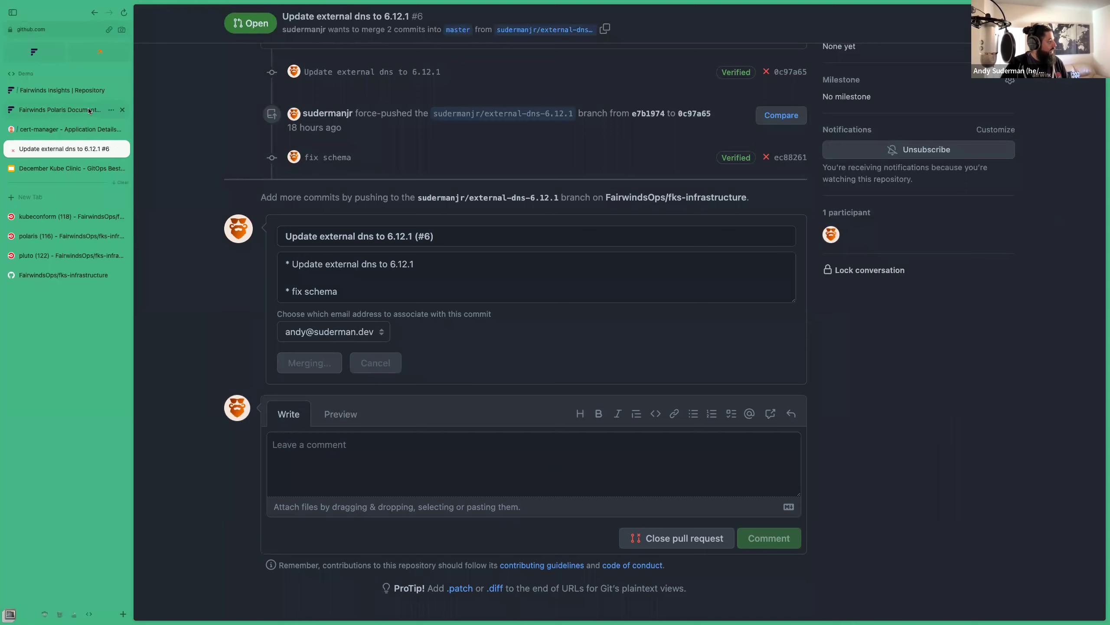
Switch to Argo CD and open the external-dns application from the applications overview.
left_click(39, 127)
left_click(183, 16)
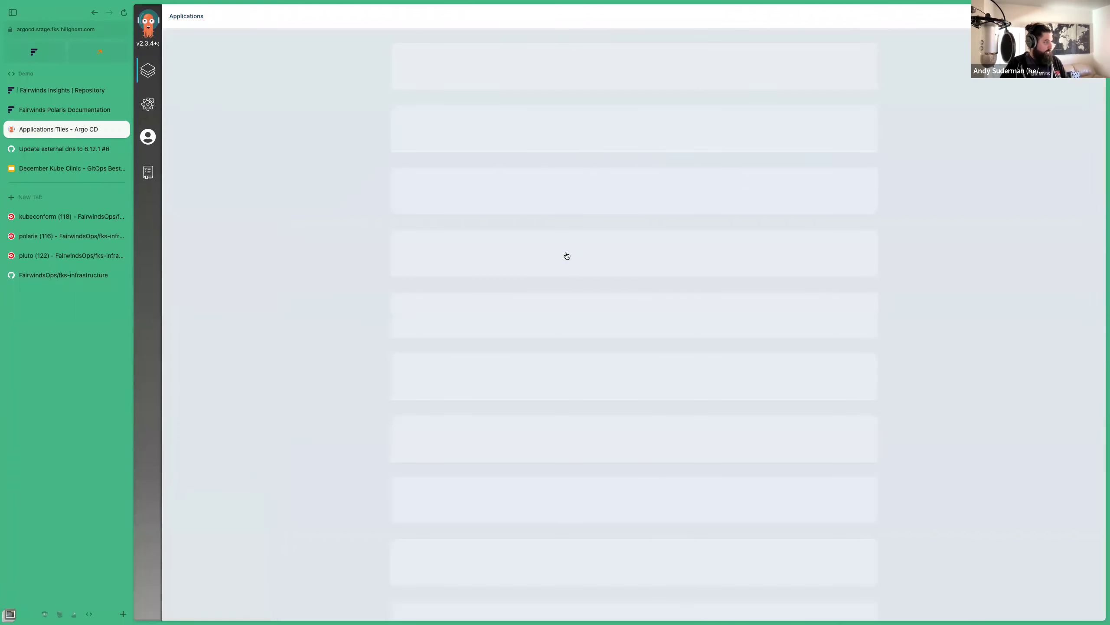
left_click(539, 260)
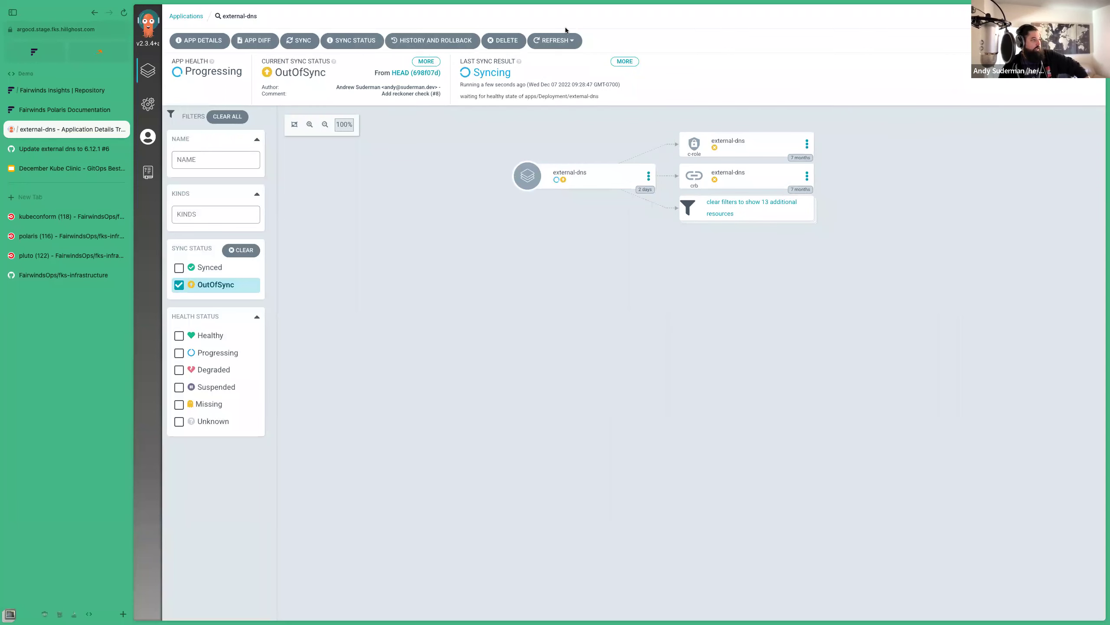
Review the external-dns application's last sync result, then clear the OutOfSync filter to show all its resources.
left_click(484, 76)
scroll(703, 411, "down", 1)
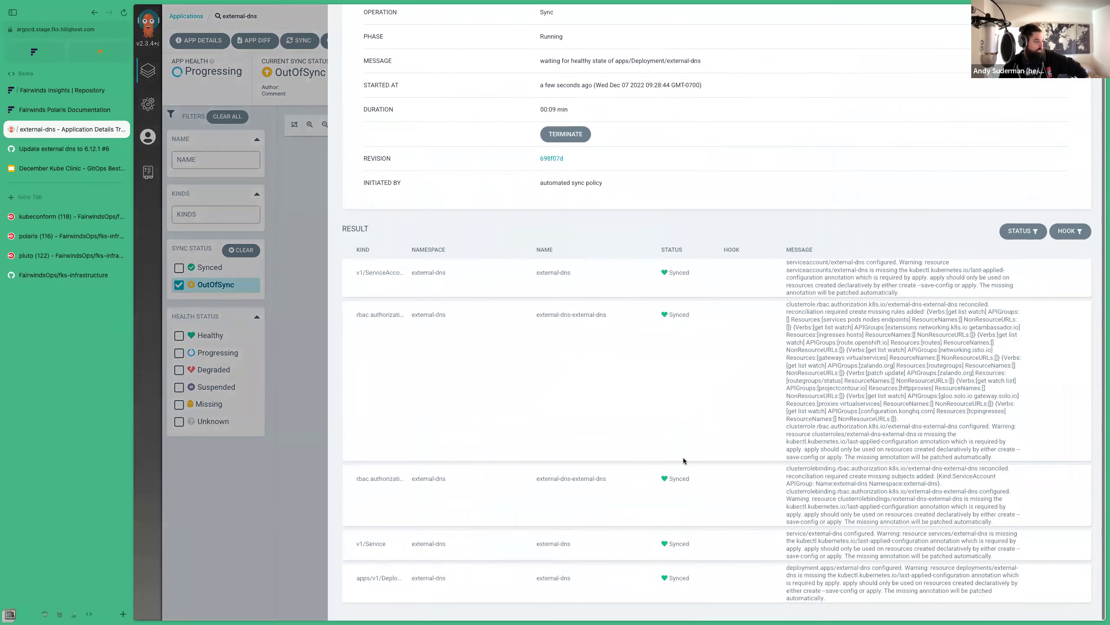
scroll(627, 444, "up", 1)
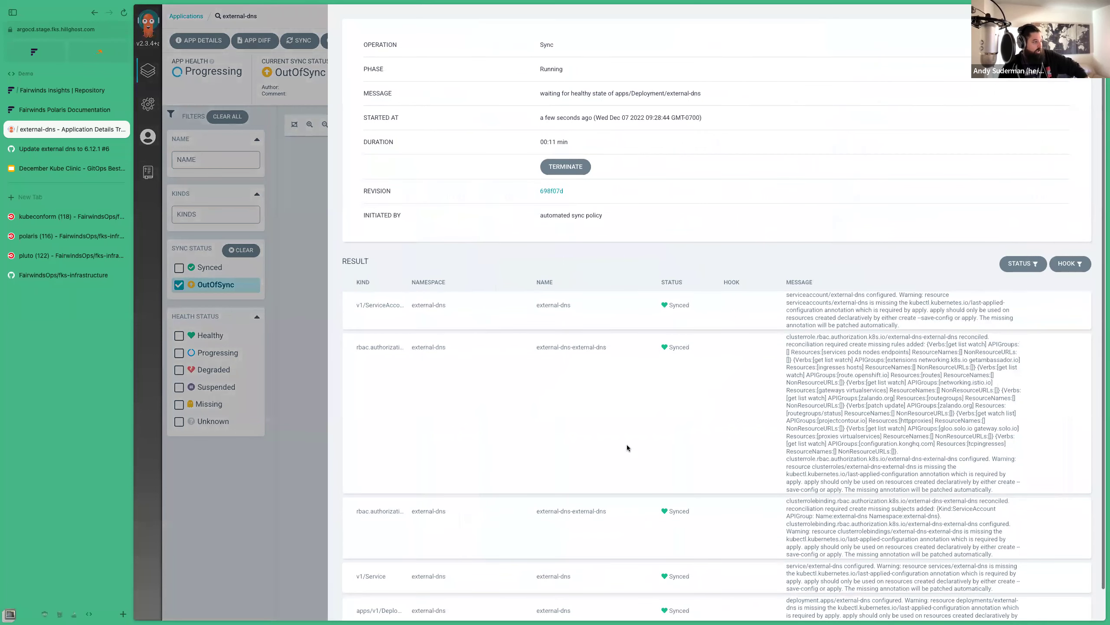
left_click(321, 303)
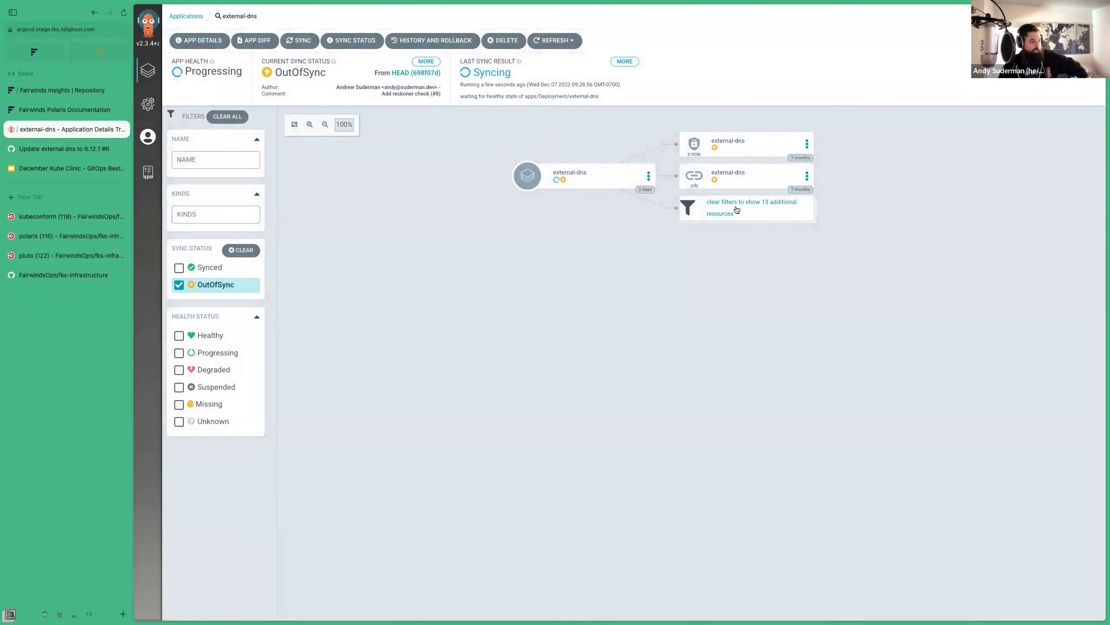
left_click(737, 206)
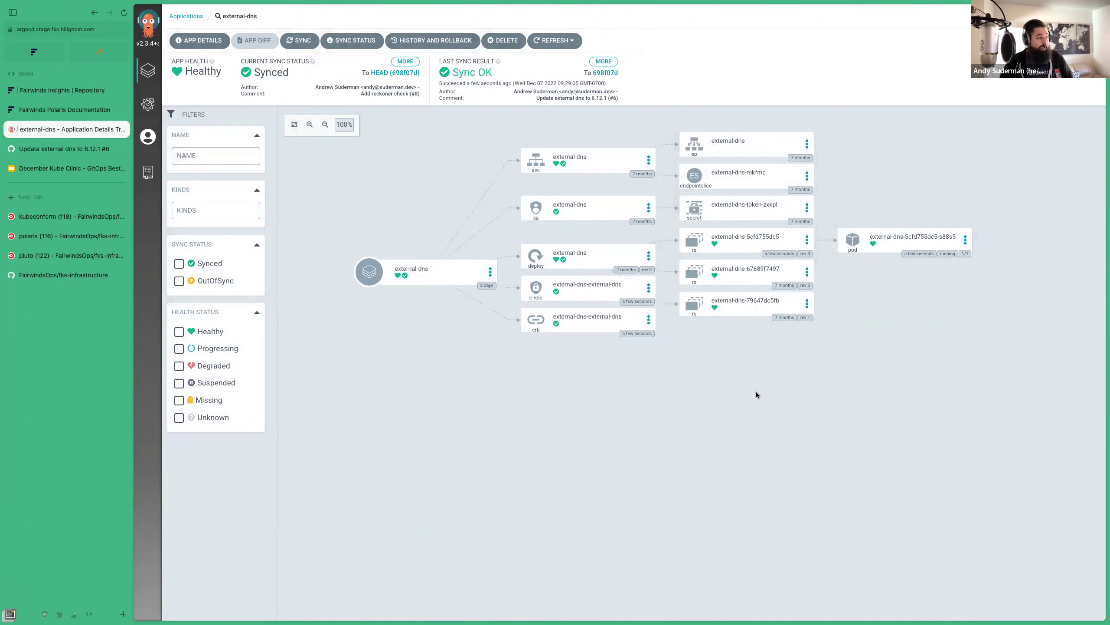
Switch to the terminal and list the deployments in the external-dns namespace with kubectl.
key("ctrl+Left")
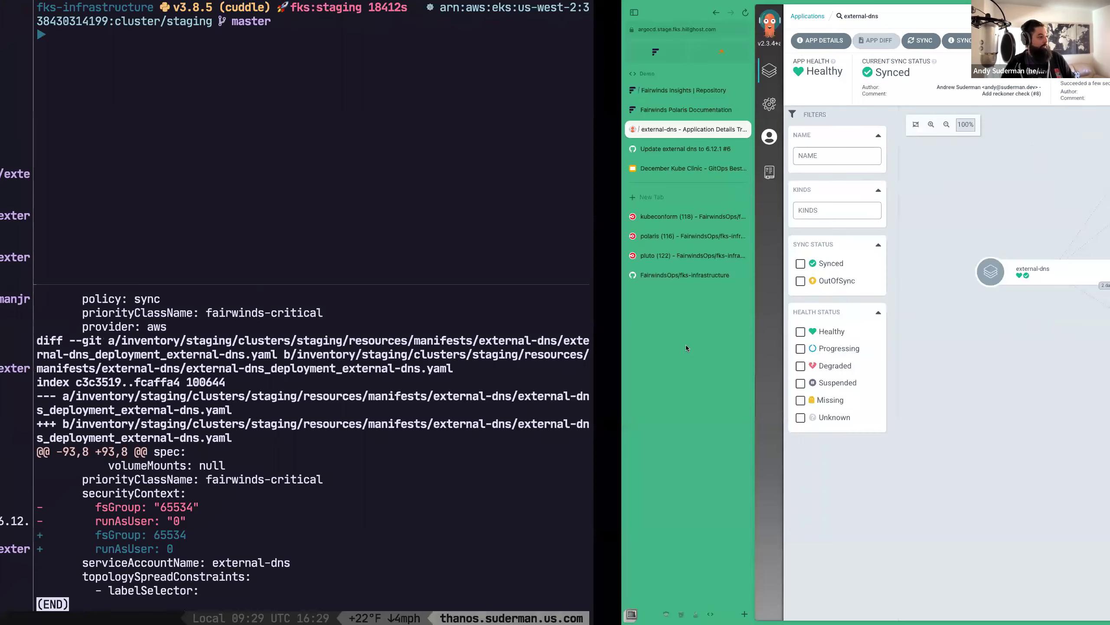
type("k -n external")
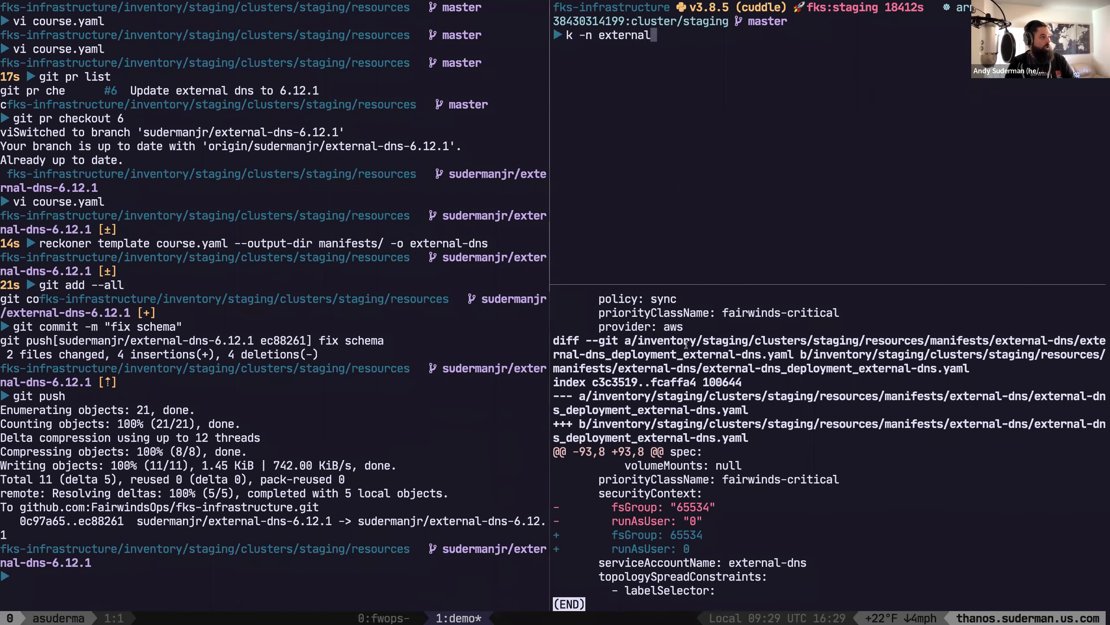
type("-dns get deploy")
key("Return")
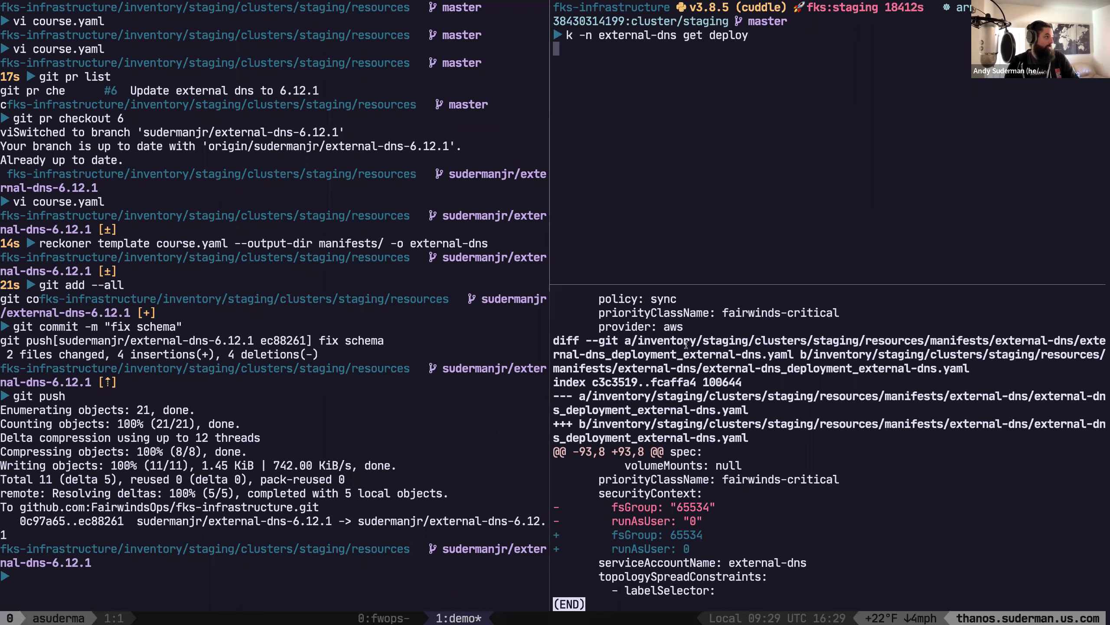
Delete the external-dns deployment from the external-dns namespace and return to its application in Argo CD.
type("k")
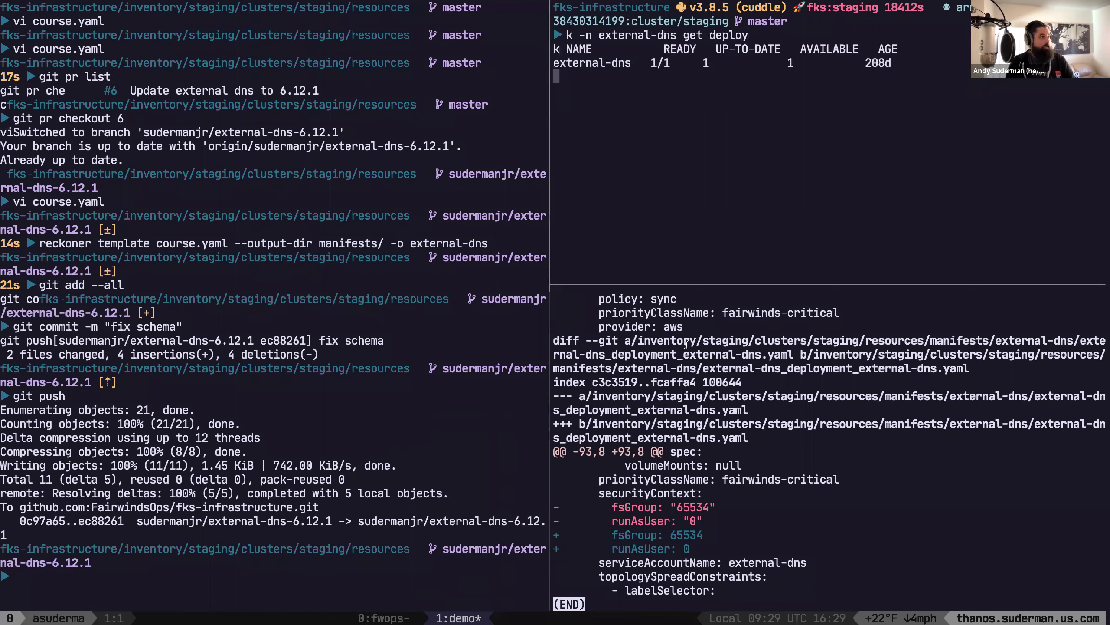
type(" -n external-d")
key("super+Tab")
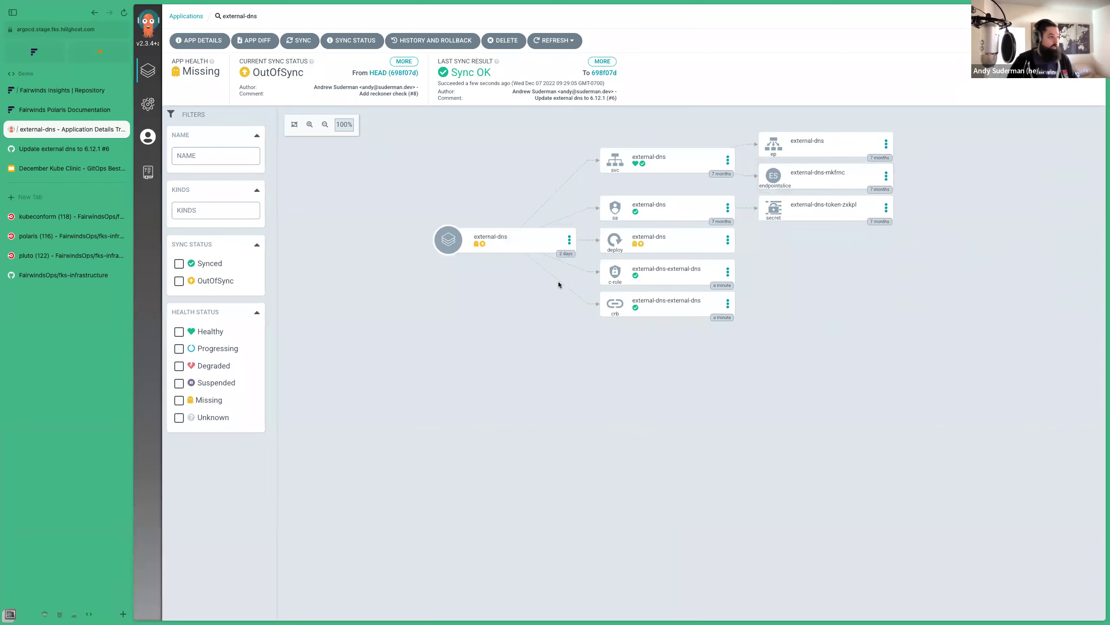
Alternate between the terminal's deployment listing and Argo CD to check whether the deleted external-dns deployment is recreated.
key("super+Tab")
key("super+Tab")
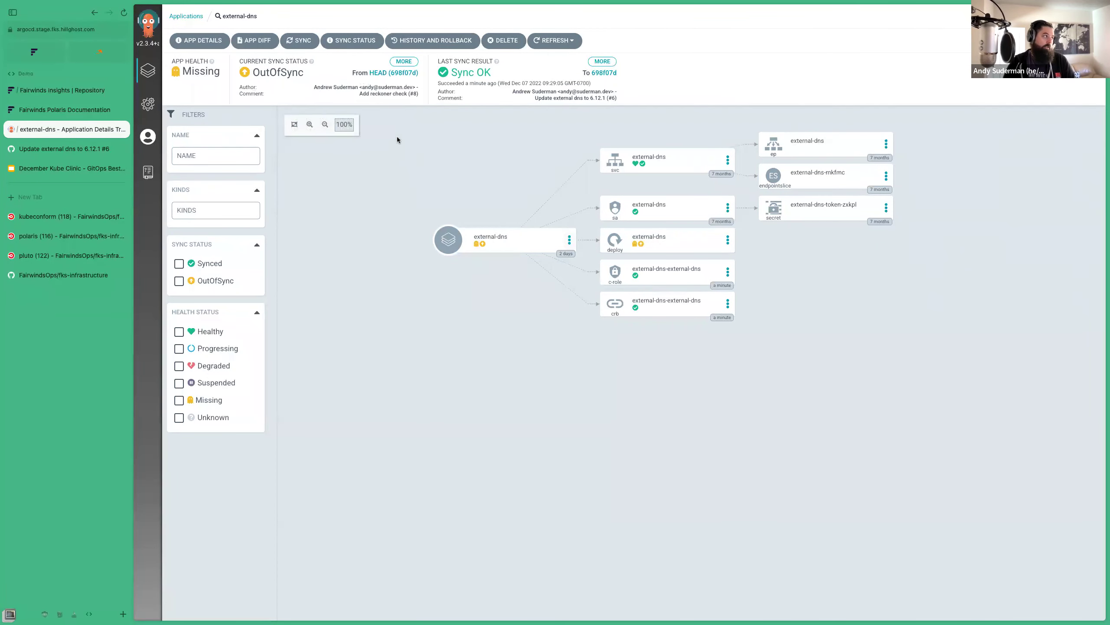
key("super+Tab")
key("super+Tab")
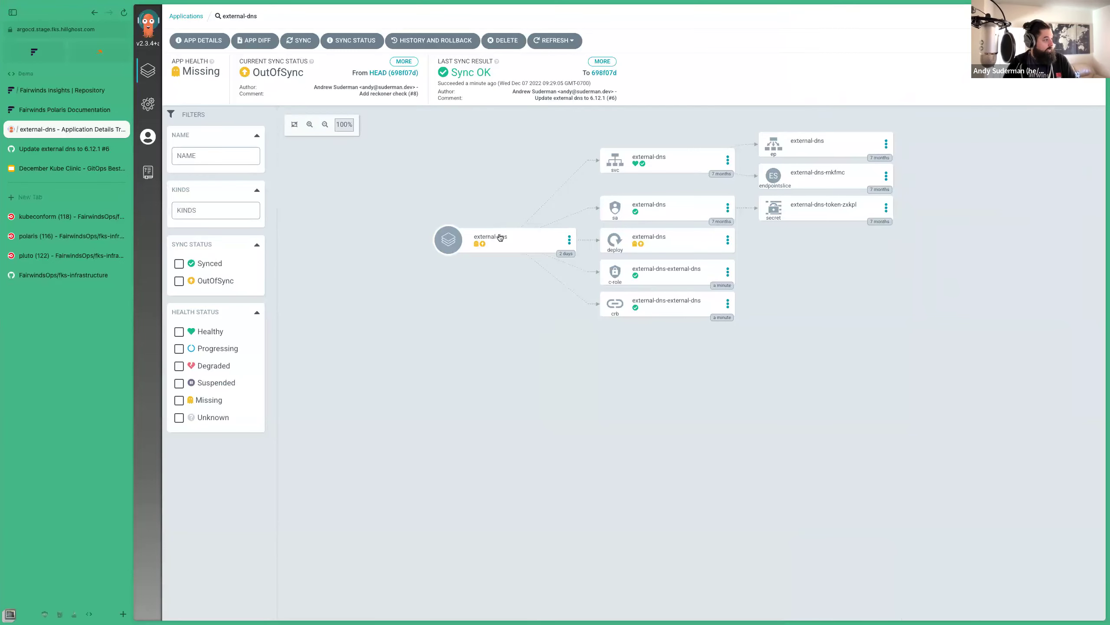
Synchronize all external-dns resources from revision HEAD in Argo CD and list the namespace's deployments in the terminal.
left_click(299, 41)
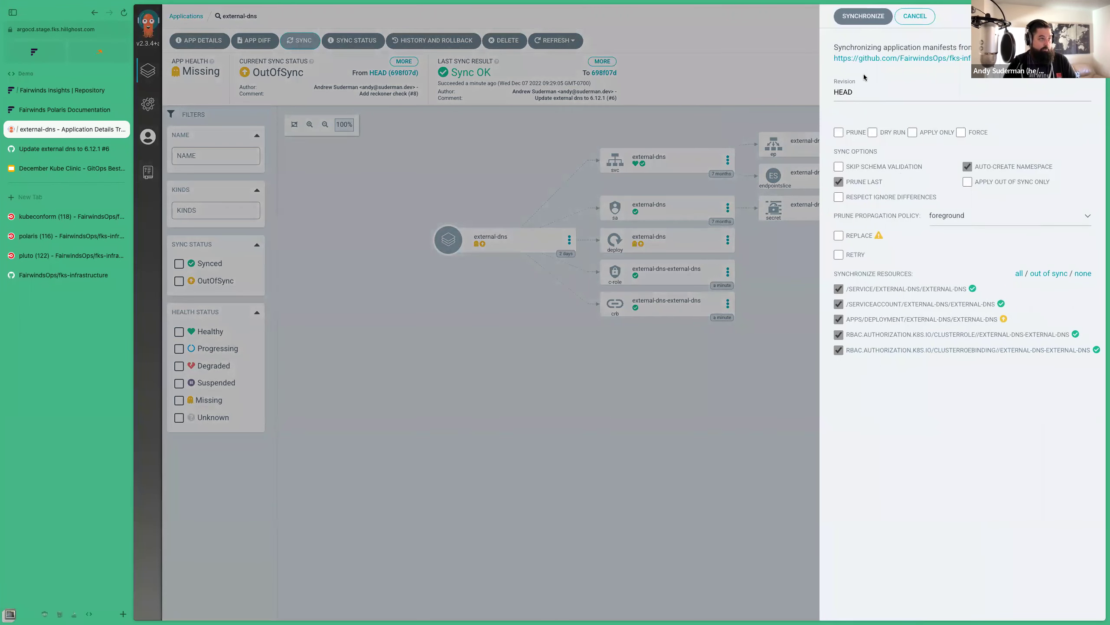
left_click(864, 16)
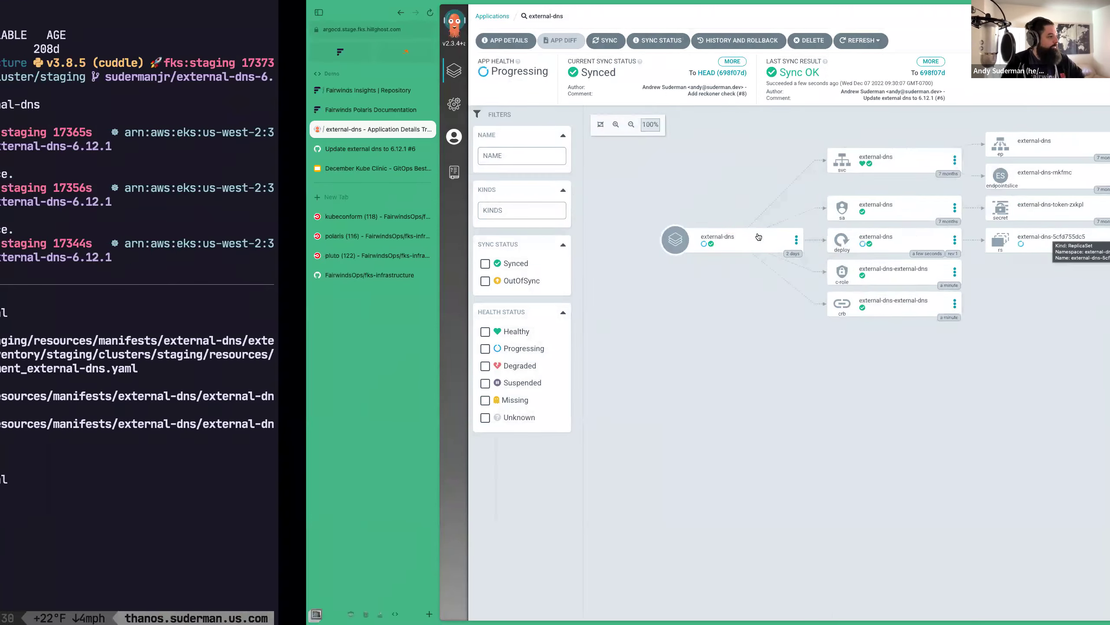
type("k -n external-dns get deploy")
key("Return")
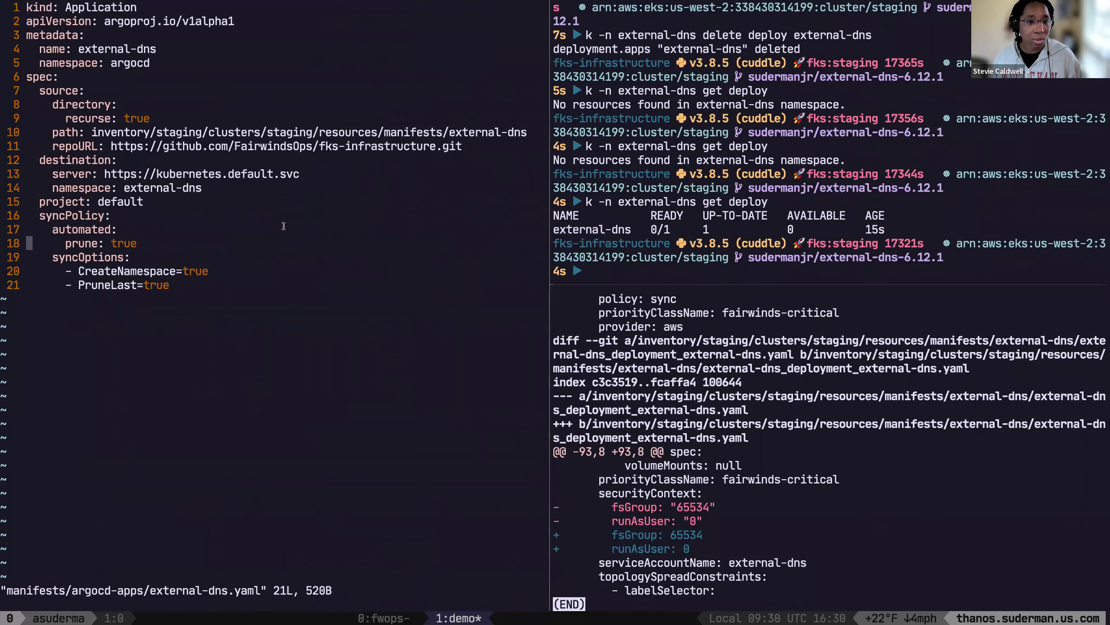
Examine the syncPolicy section in manifests/argocd-apps/external-dns.yaml, including its automated pruning and sync options.
key("k")
key("k")
key("k")
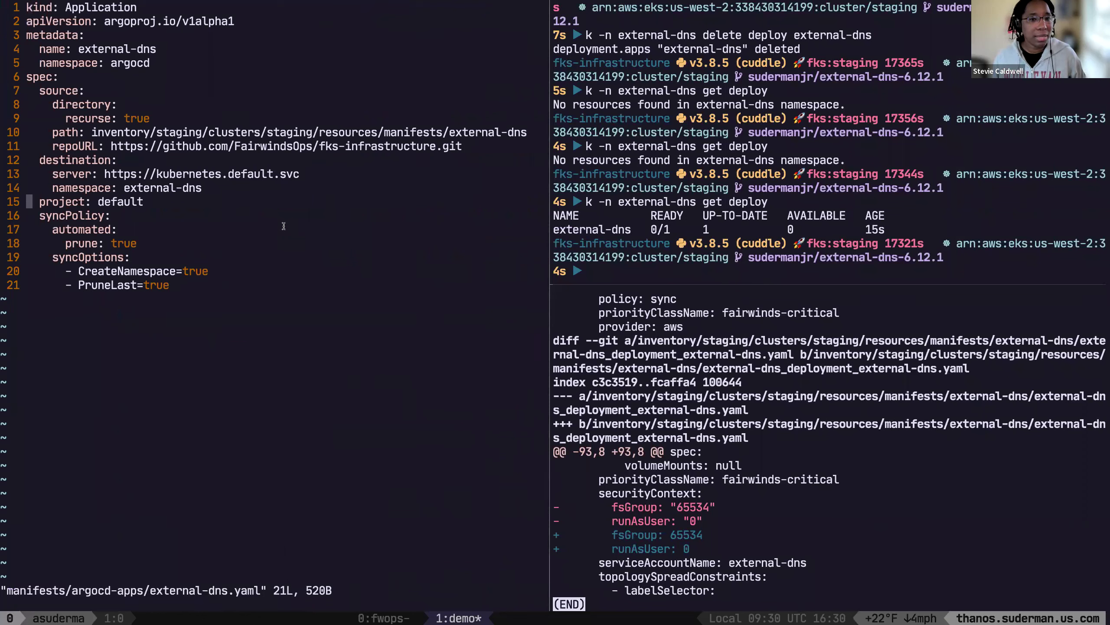
key("j")
key("j")
key("j")
key("j")
key("j")
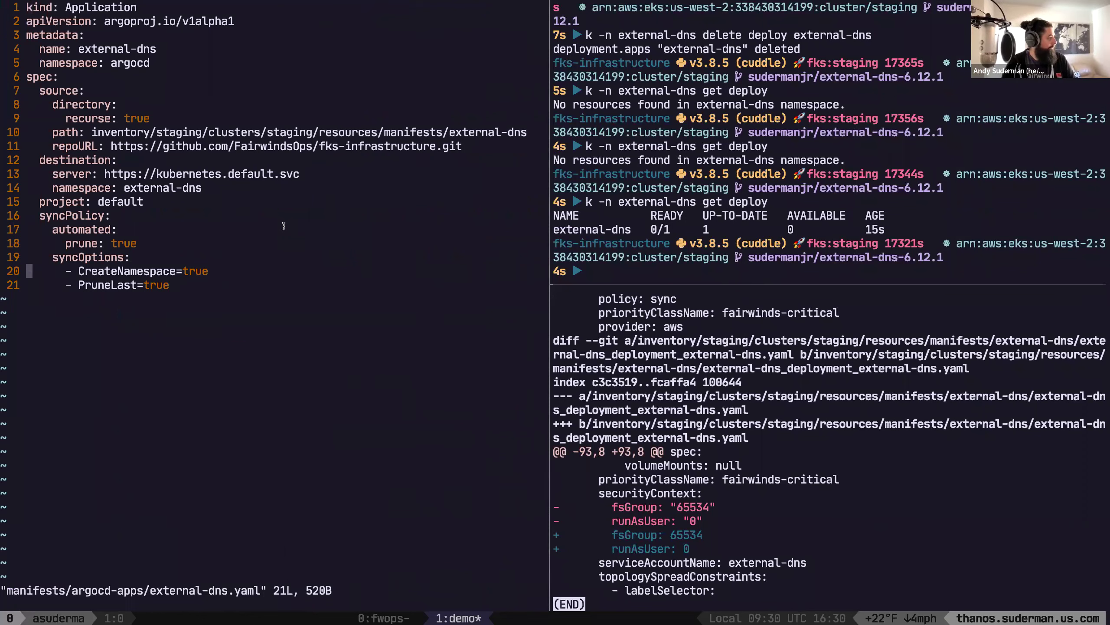